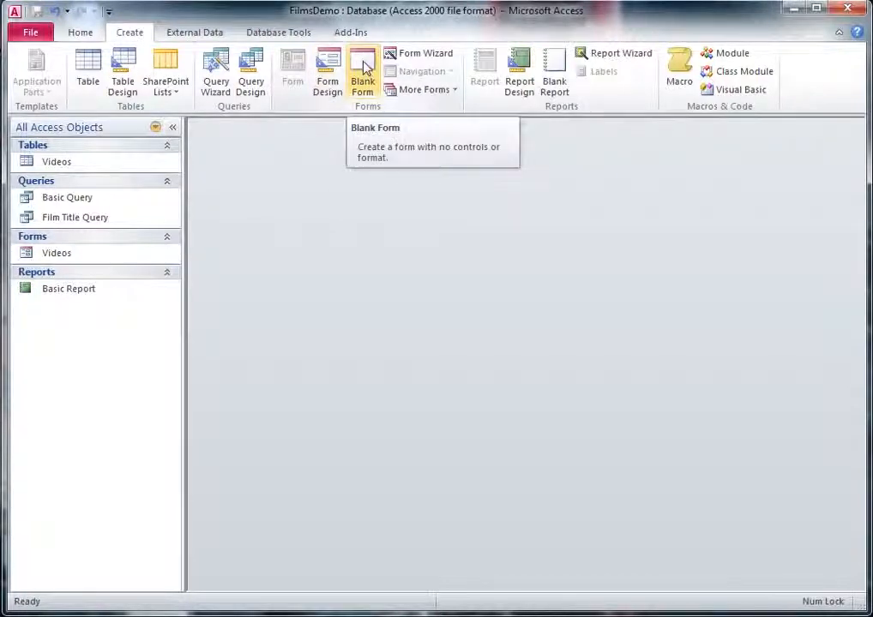
Step: Create a blank form and switch it to Design View
click(362, 69)
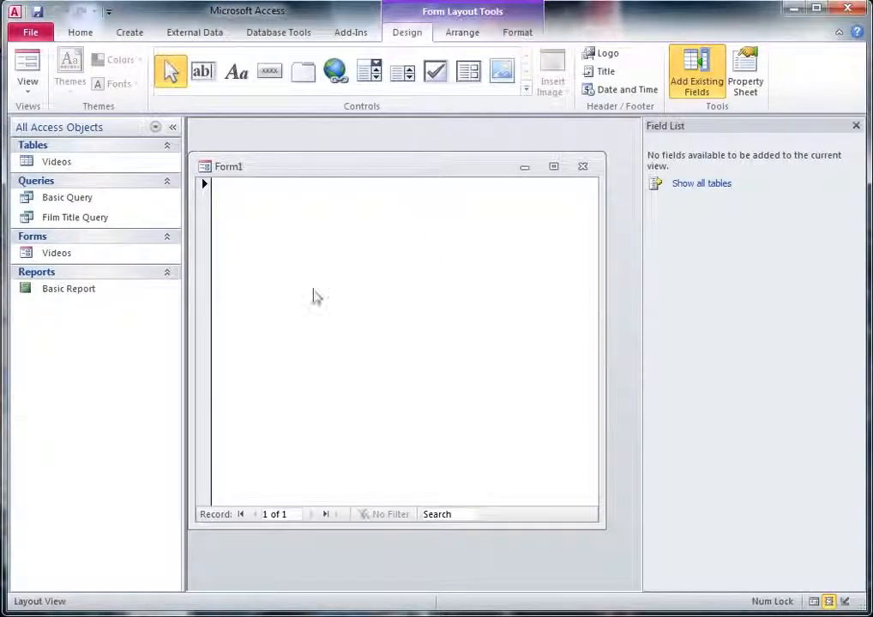
click(29, 89)
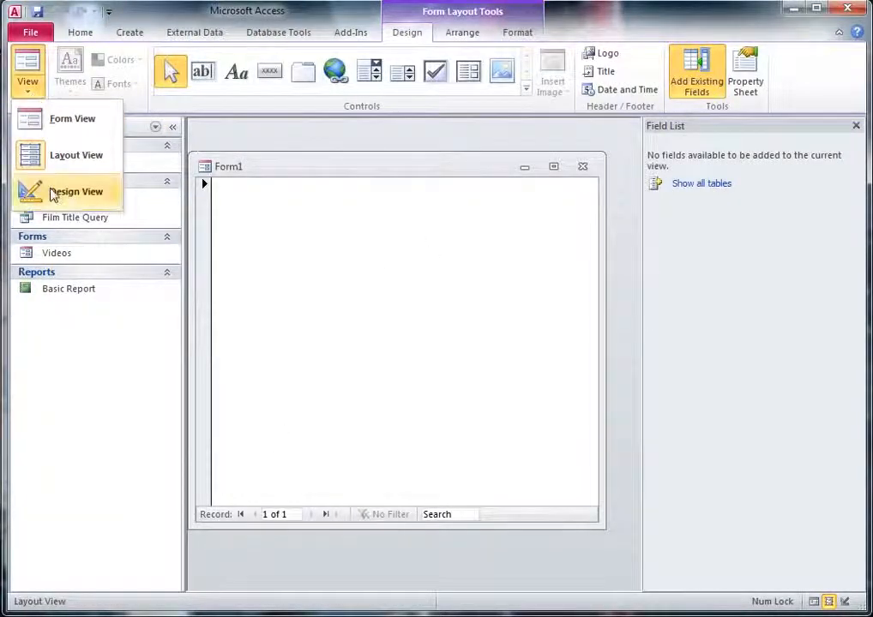
click(53, 194)
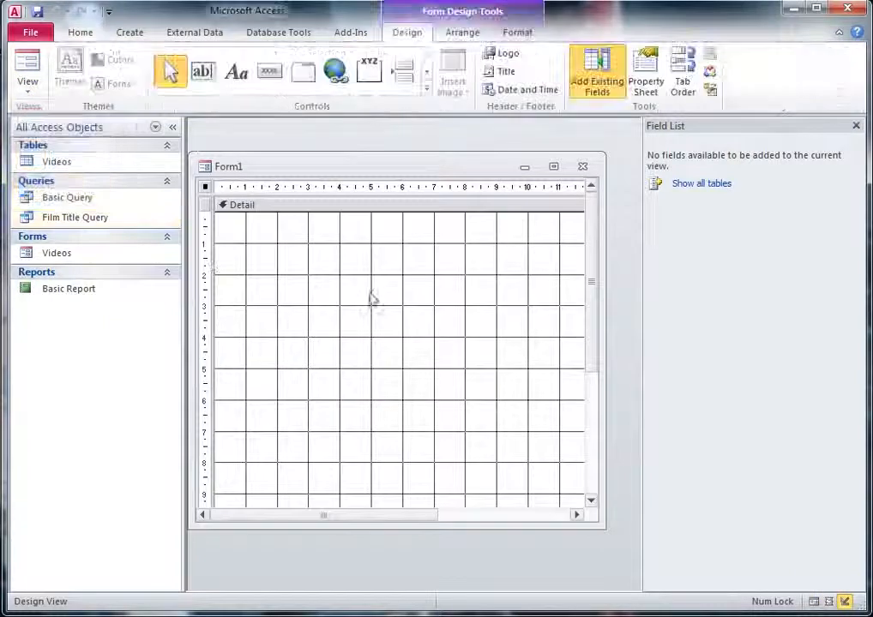
Step: Set the fill colour of the form's Detail section to light red
right_click(420, 293)
mouse_move(498, 357)
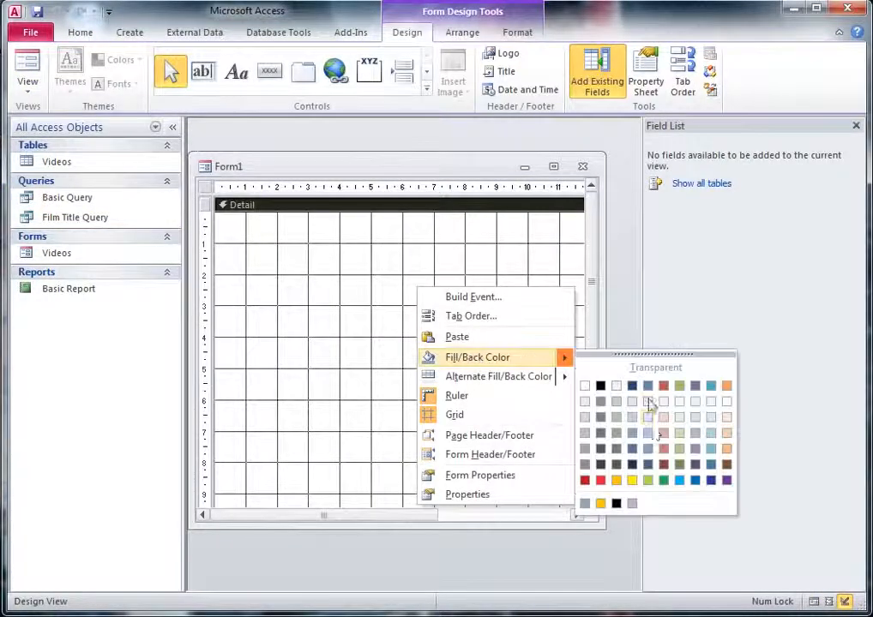
click(662, 448)
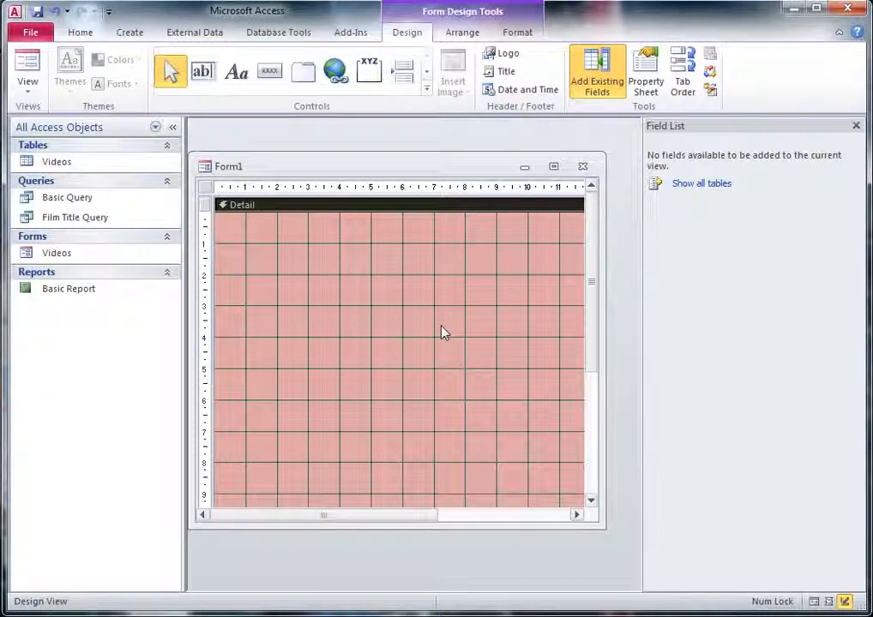
Step: Add a label reading "Main Menu" near the top of the Detail section
click(237, 74)
click(332, 255)
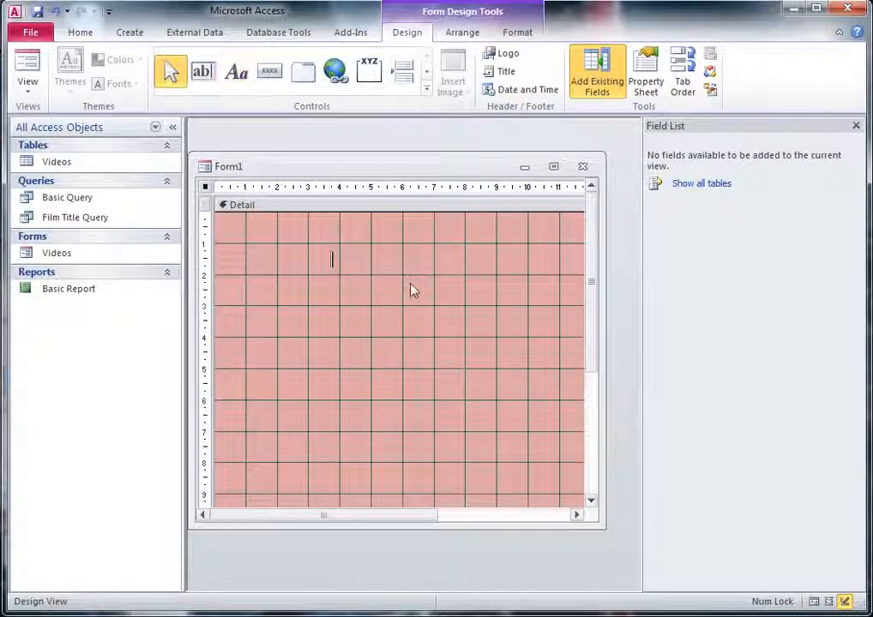
text(Main menu)
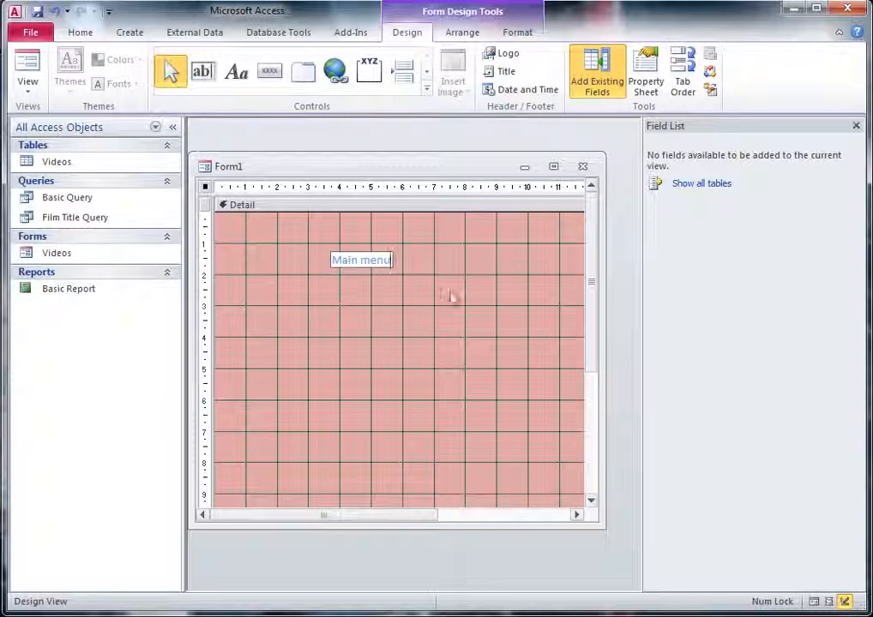
key(BackSpace)
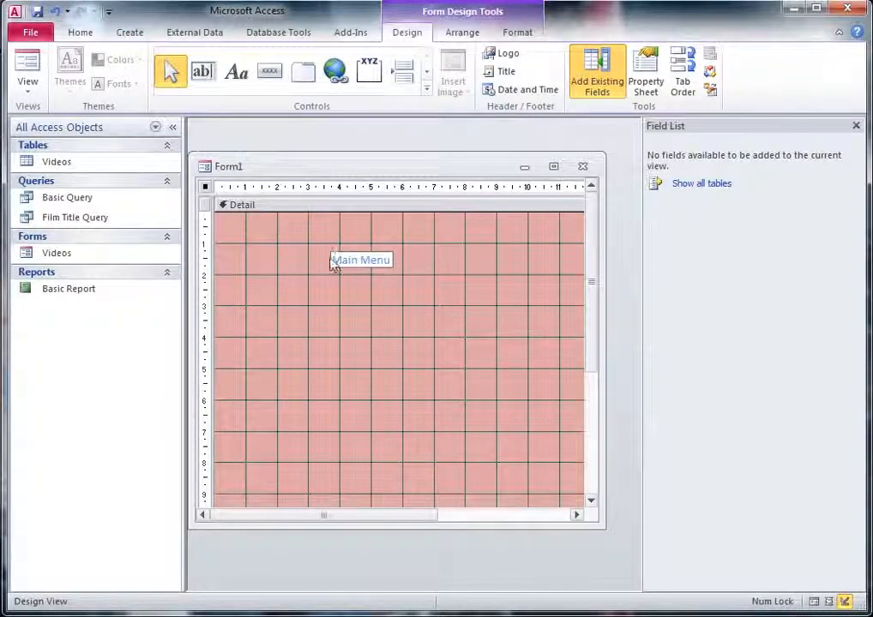
Step: Set the Main Menu label's font size to 26 and enlarge its box to fit the text
drag(334, 261, 392, 260)
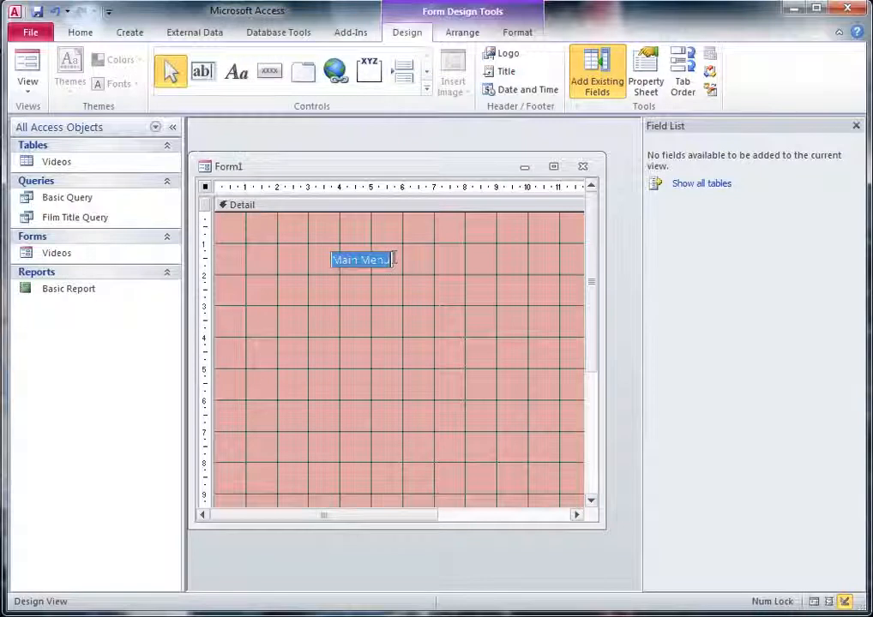
click(83, 33)
click(407, 276)
click(390, 263)
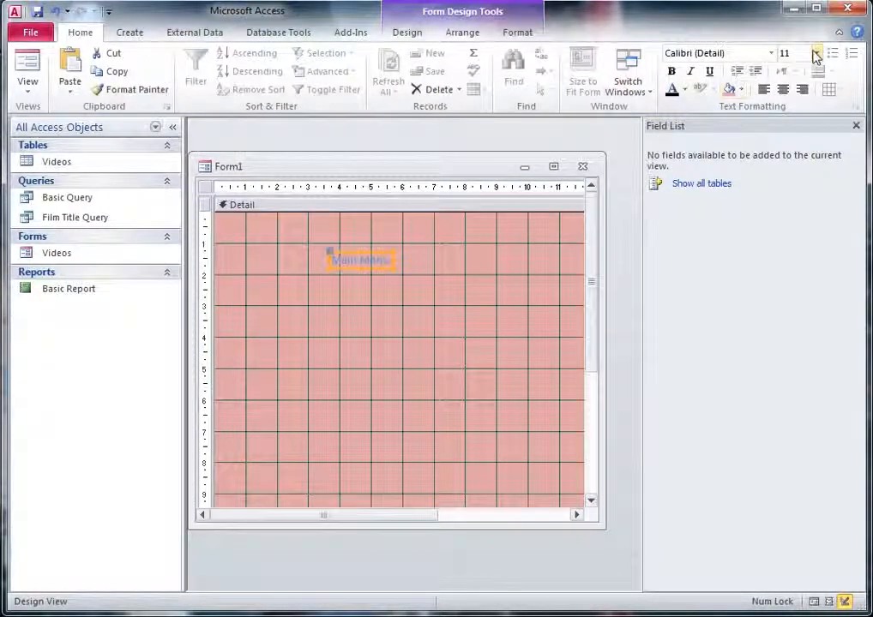
click(817, 54)
click(786, 226)
drag(394, 268, 486, 297)
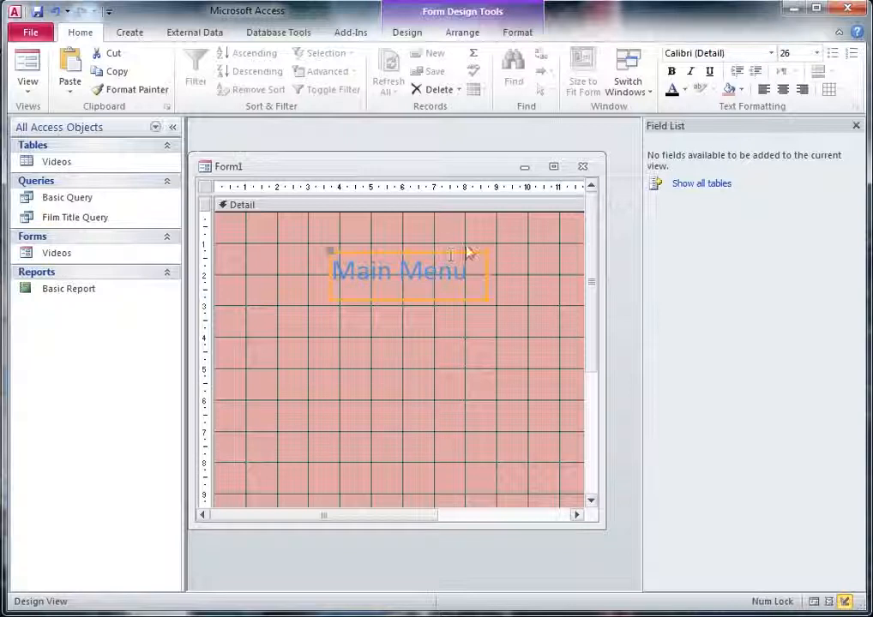
Step: Make the Main Menu label's text black, tighten its box and move it closer to the form's top edge
click(678, 90)
drag(488, 300, 473, 291)
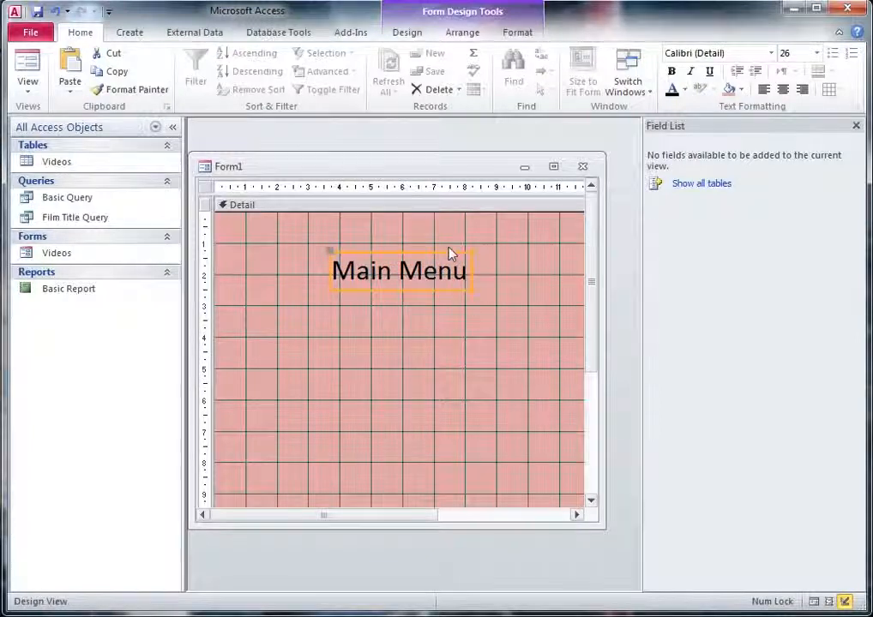
drag(446, 253, 450, 229)
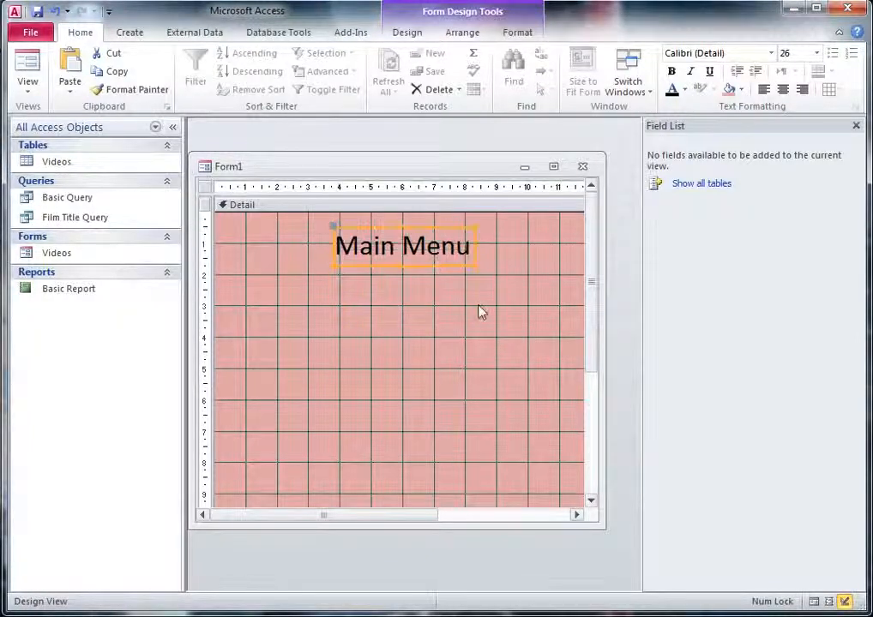
click(498, 330)
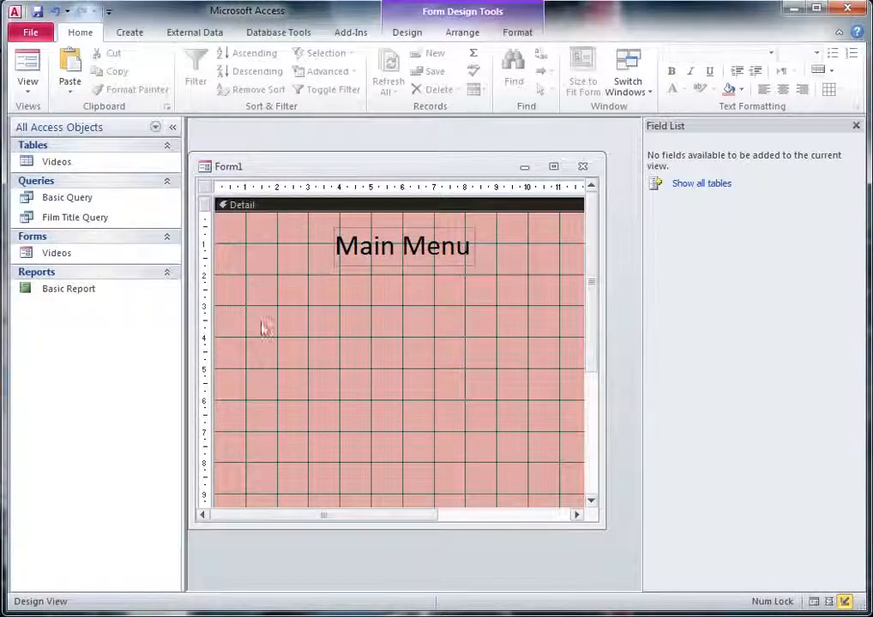
Step: Draw a command button below the Main Menu title with the Open Form action, opening the Videos form with all records shown
click(127, 32)
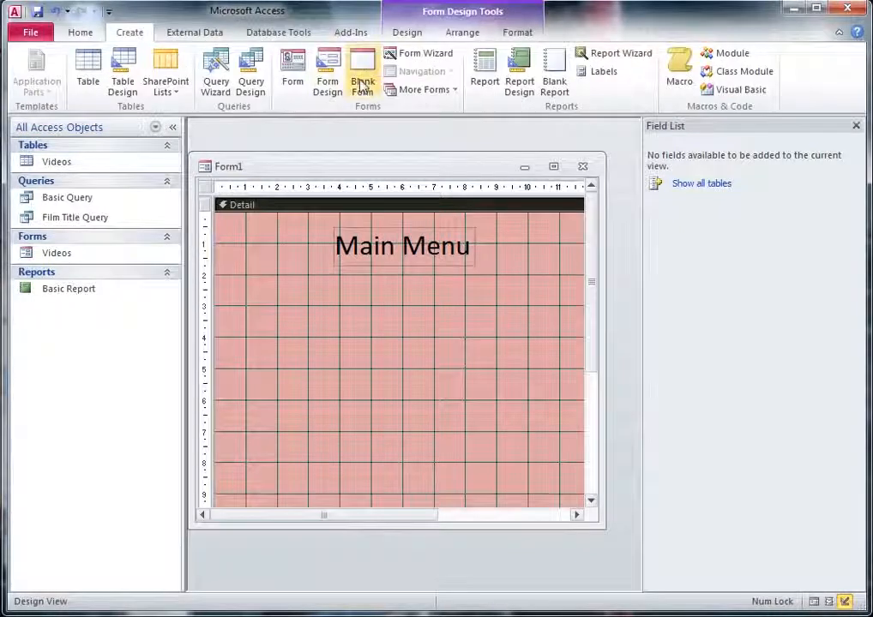
click(451, 34)
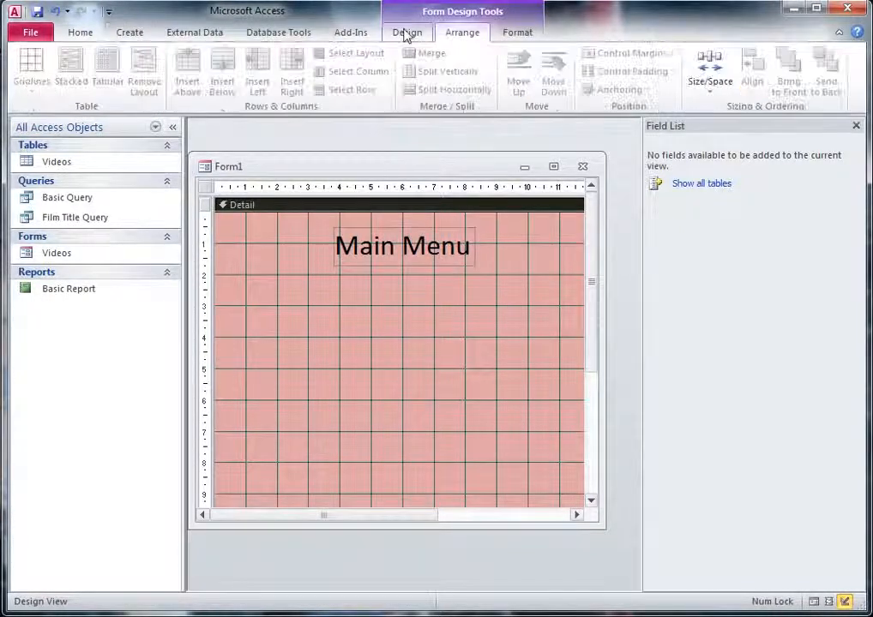
click(413, 34)
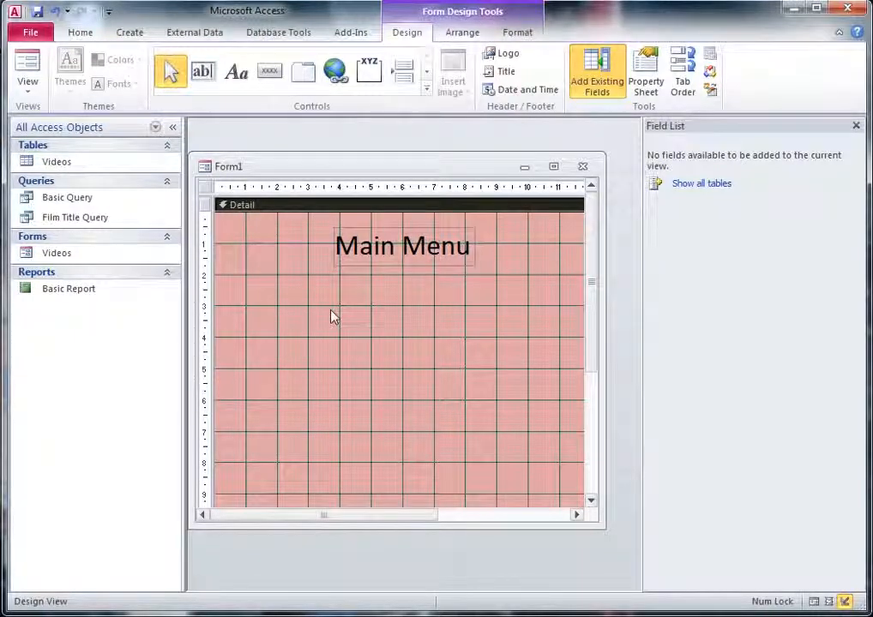
click(269, 72)
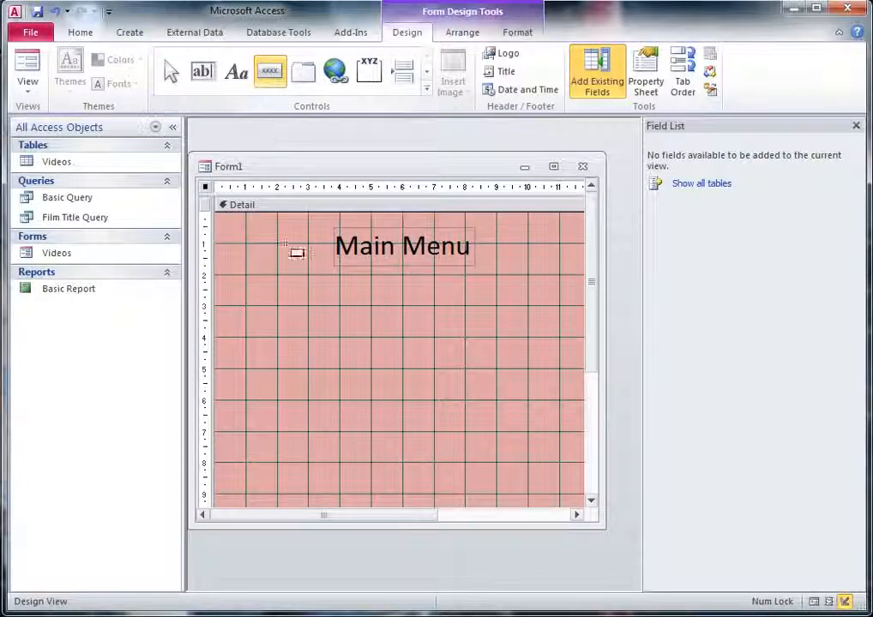
drag(267, 295, 361, 322)
drag(436, 138, 389, 170)
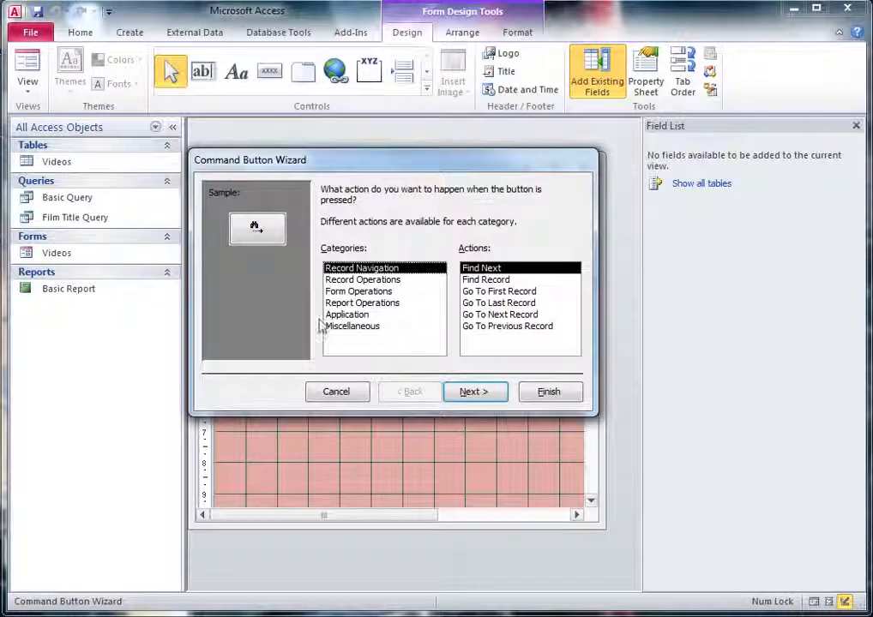
click(363, 292)
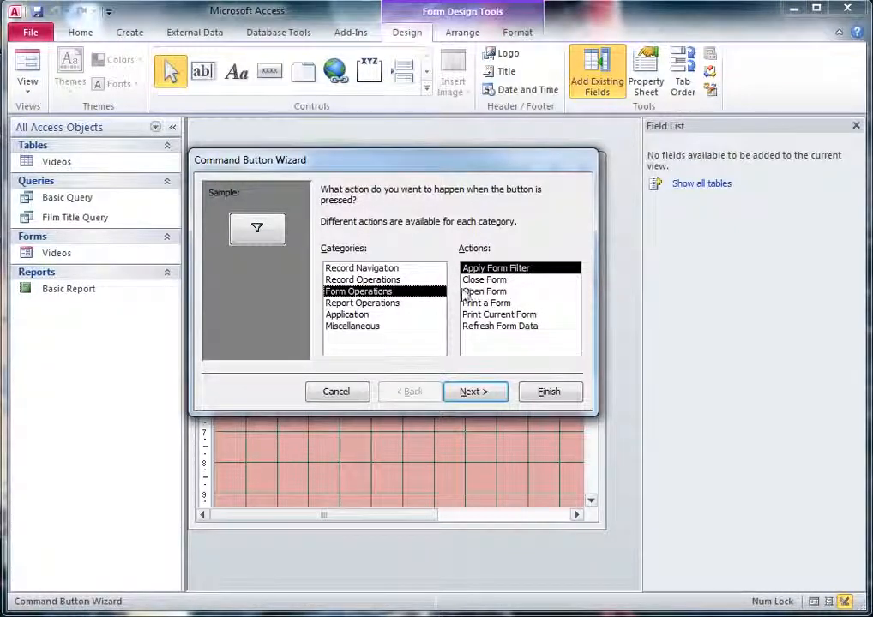
click(494, 293)
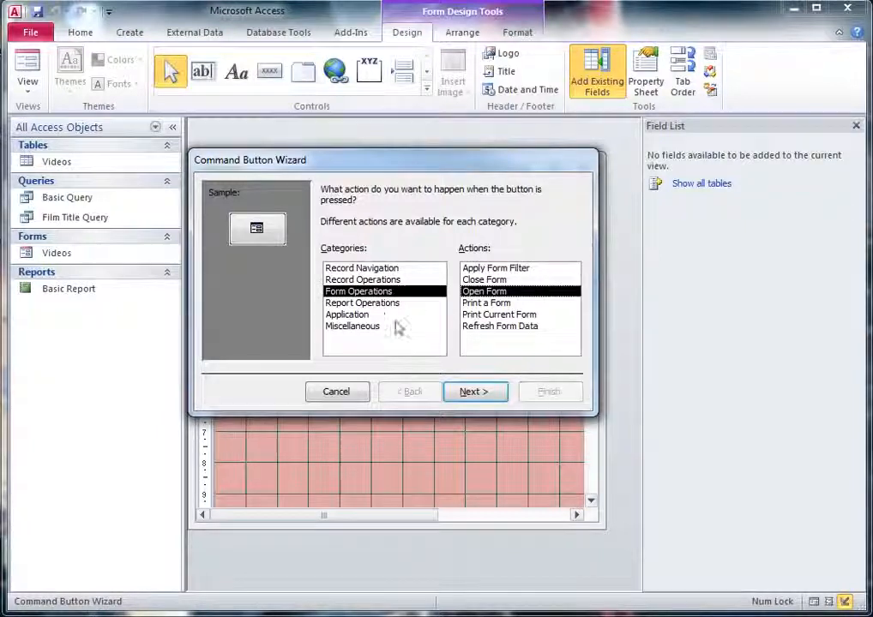
click(477, 392)
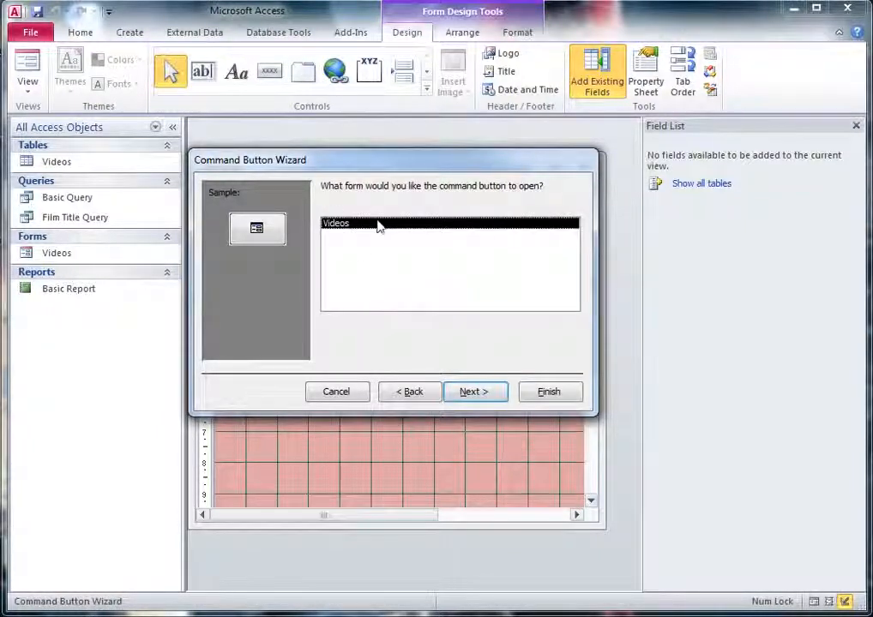
click(474, 395)
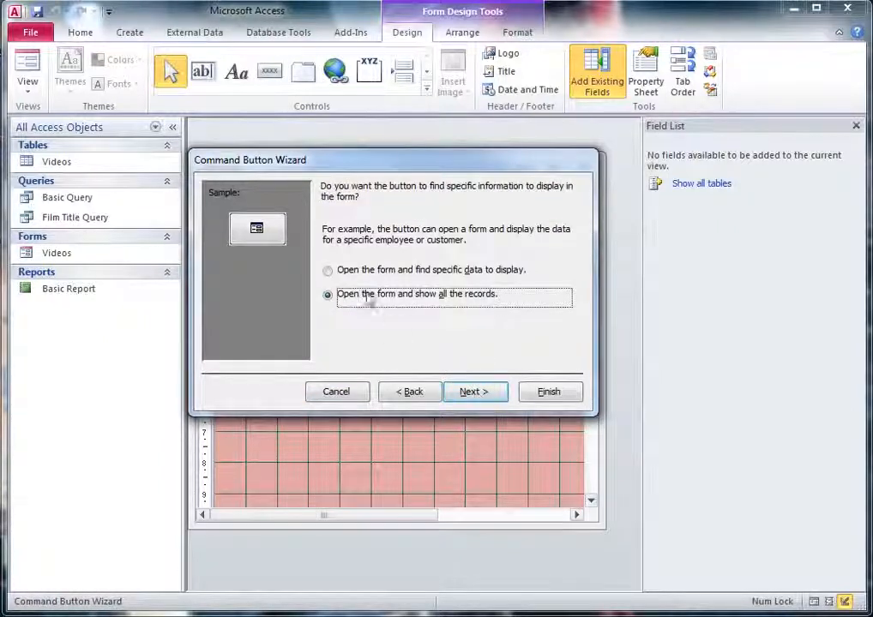
click(472, 391)
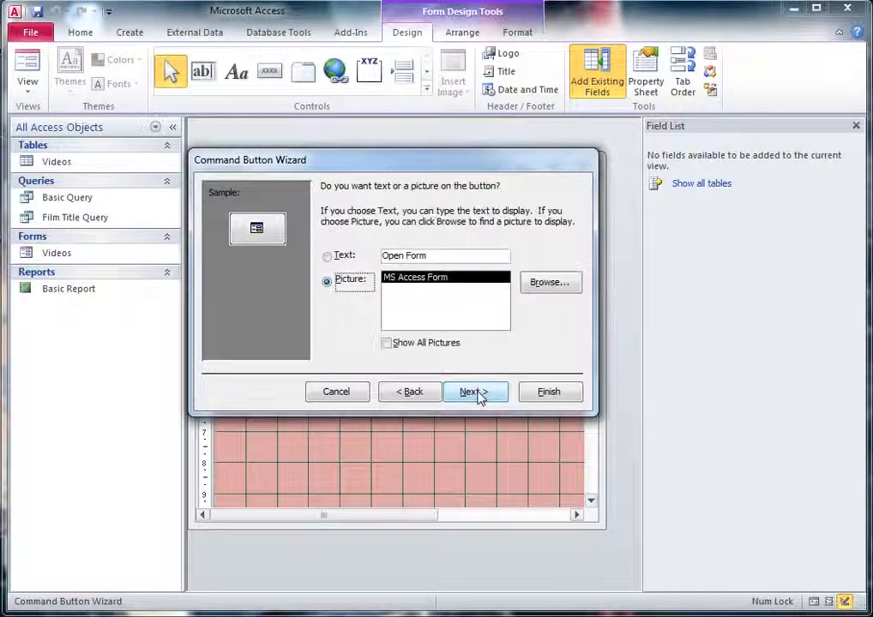
Step: Give the command button the text caption "Videos" instead of a picture and finish the wizard with the default name
click(328, 255)
drag(437, 255, 355, 250)
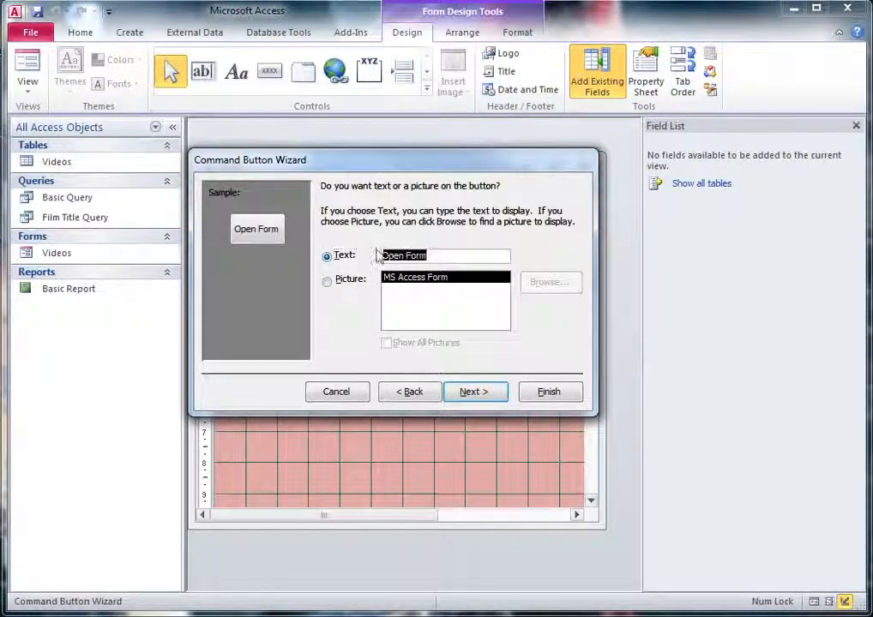
text(Videos)
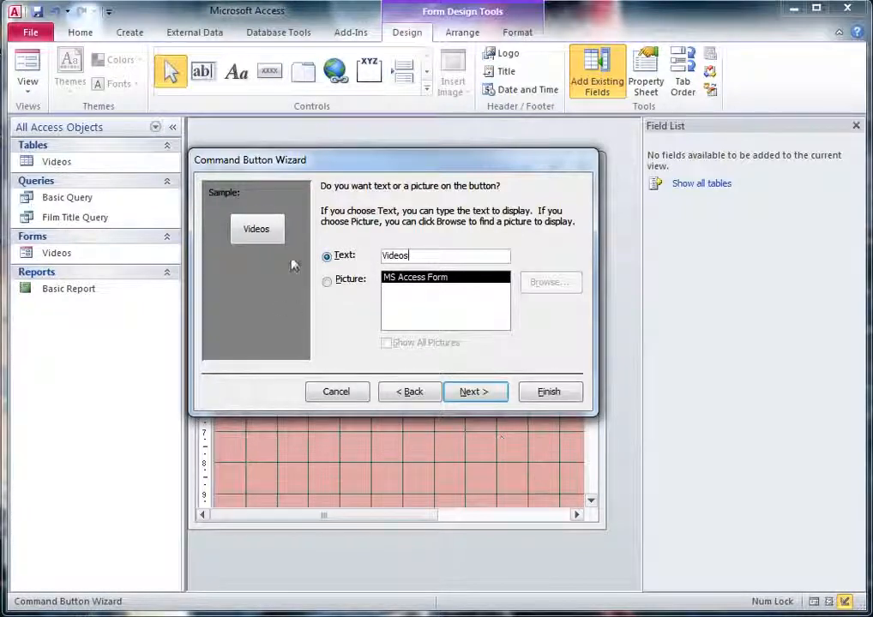
click(477, 392)
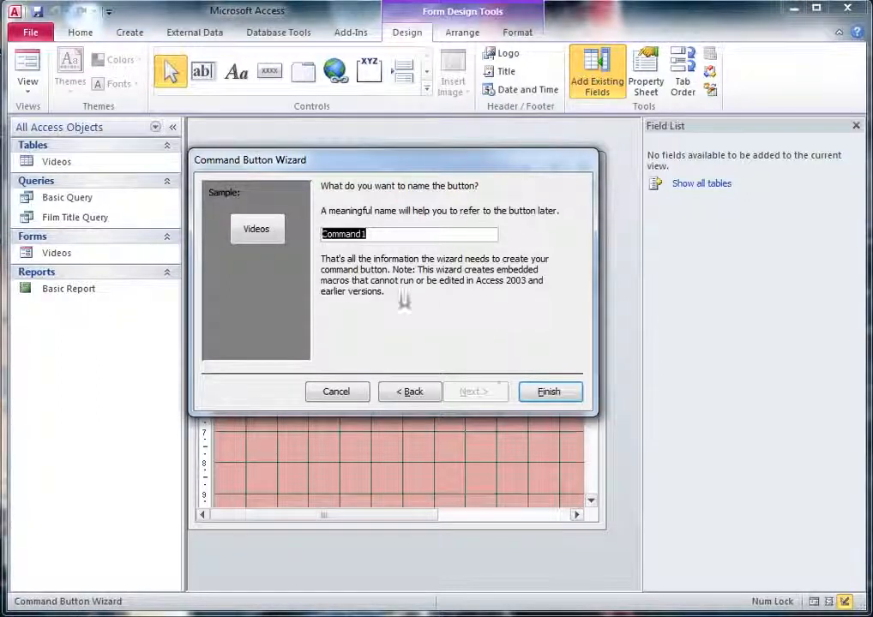
click(547, 393)
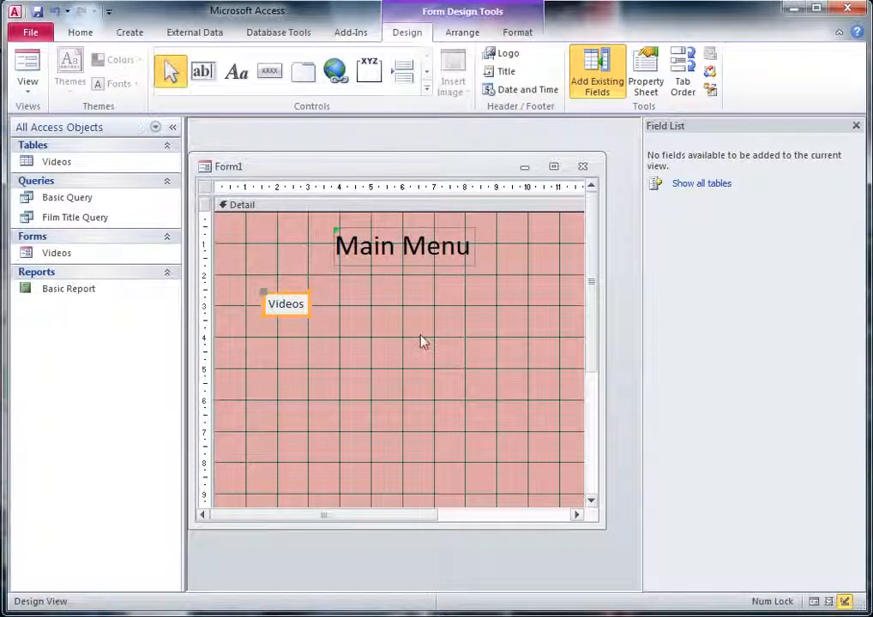
Step: Switch the menu form to Form View, open the Videos form with its button and shift that form's window slightly
click(27, 65)
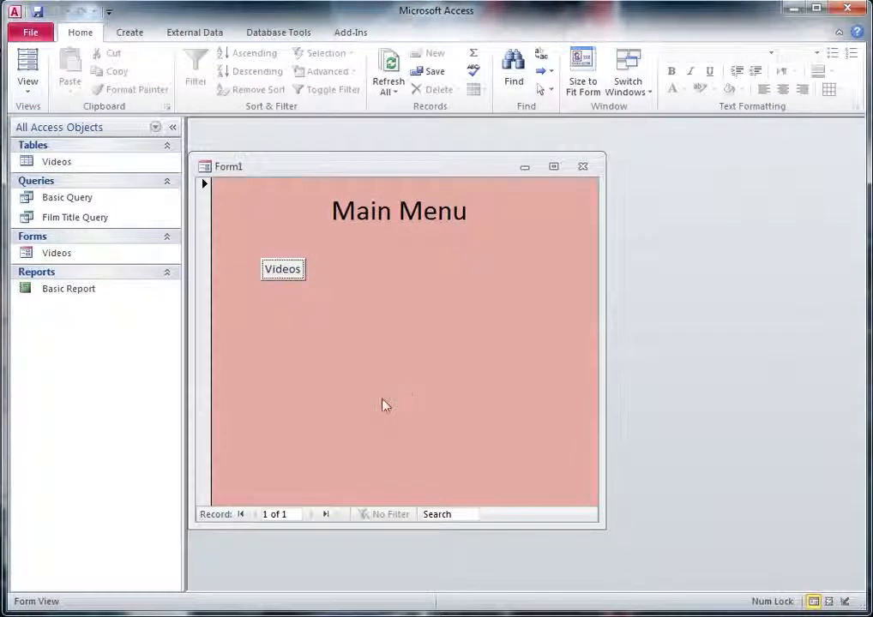
click(285, 271)
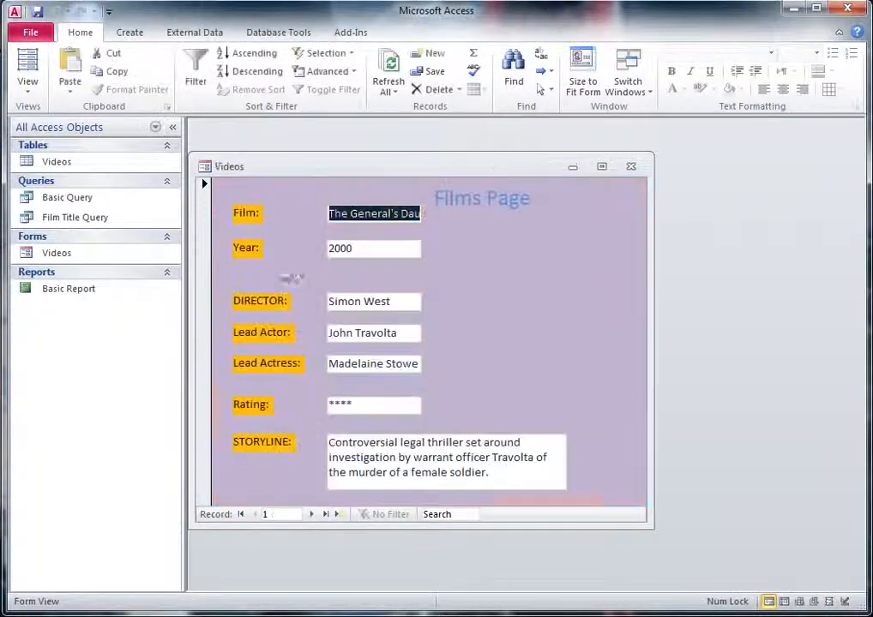
drag(521, 173, 465, 149)
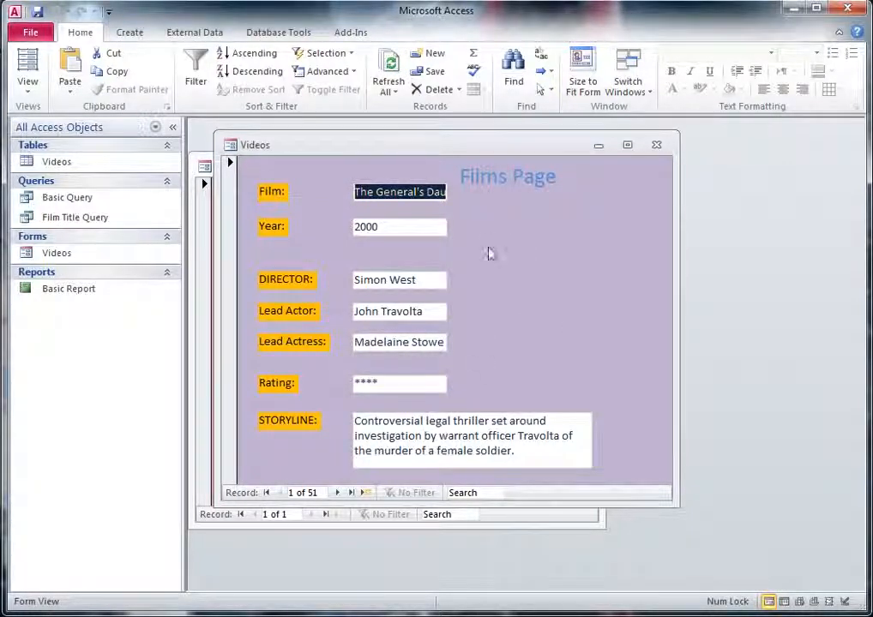
mouse_move(477, 150)
mouse_down()
mouse_move(610, 240)
mouse_move(428, 142)
mouse_move(489, 151)
mouse_up()
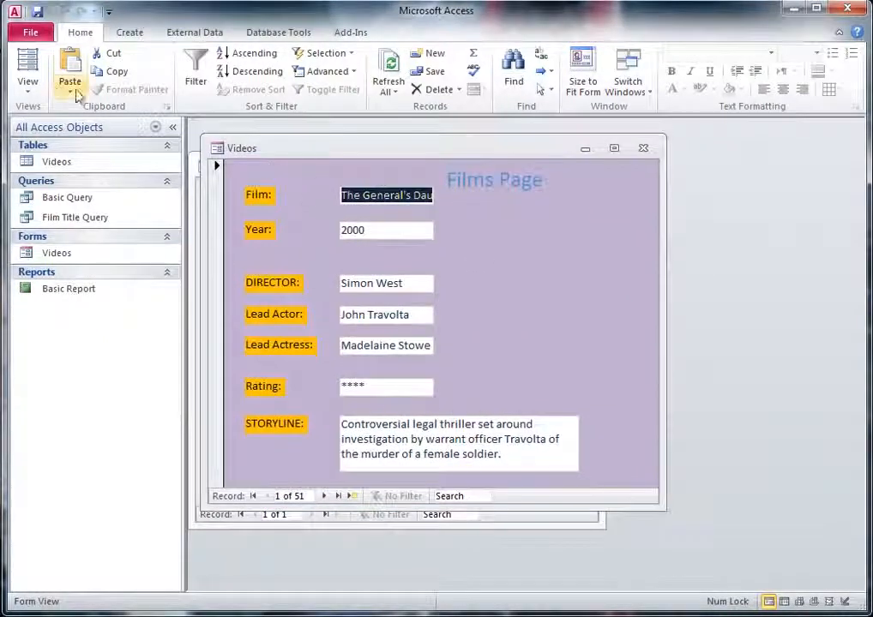
Step: Reopen the Videos form in Design View and draw a command button under the Films Page title with the Go To Next Record action
click(31, 88)
click(78, 304)
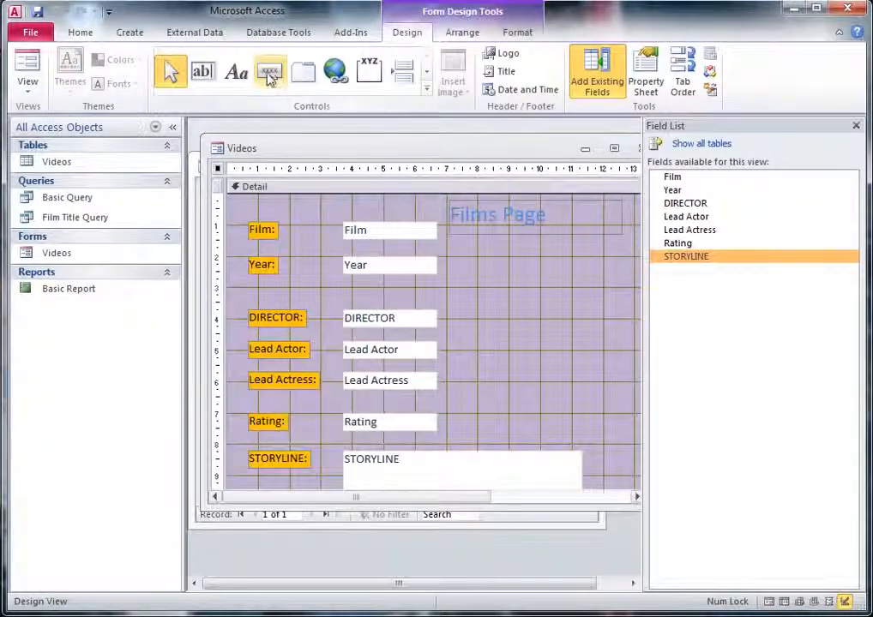
click(270, 74)
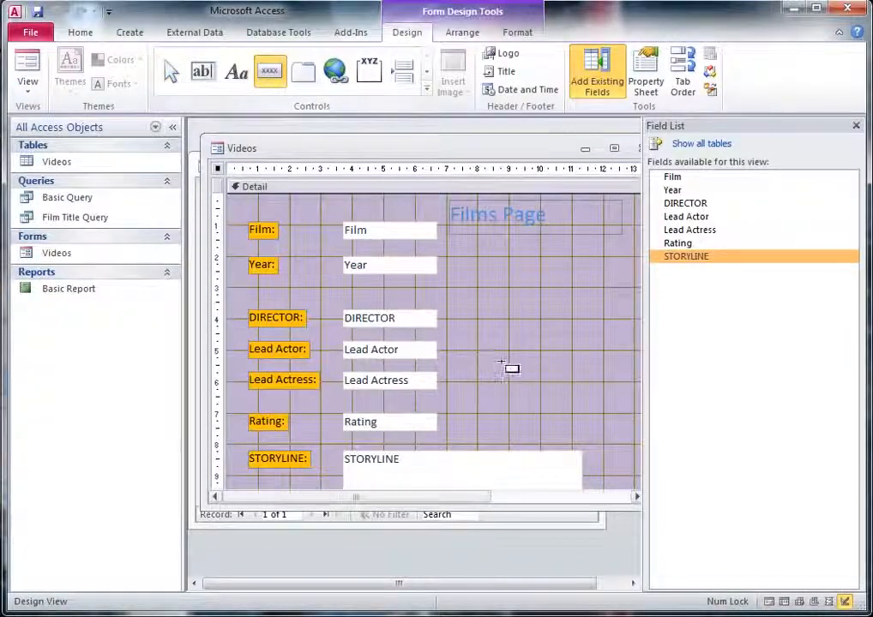
drag(479, 289, 570, 343)
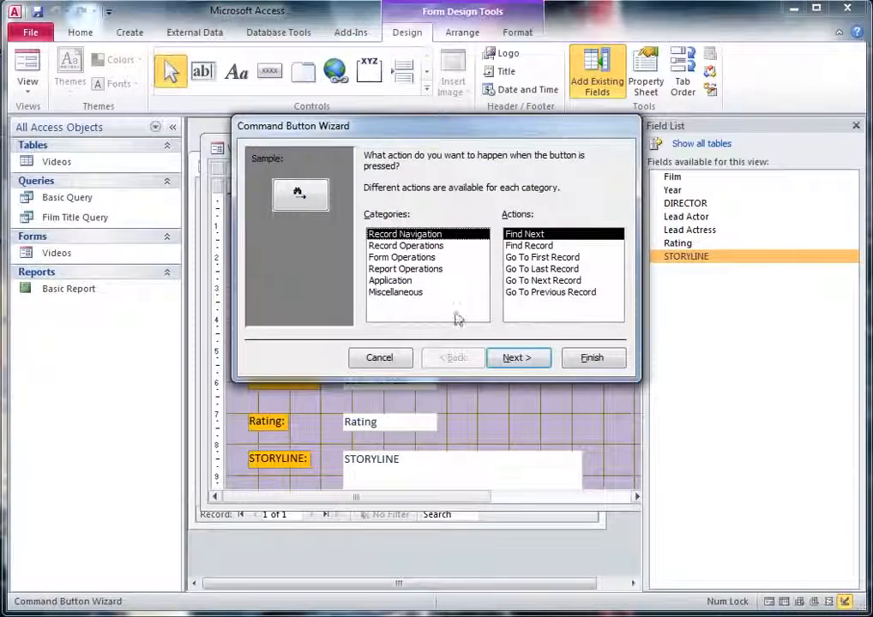
click(413, 247)
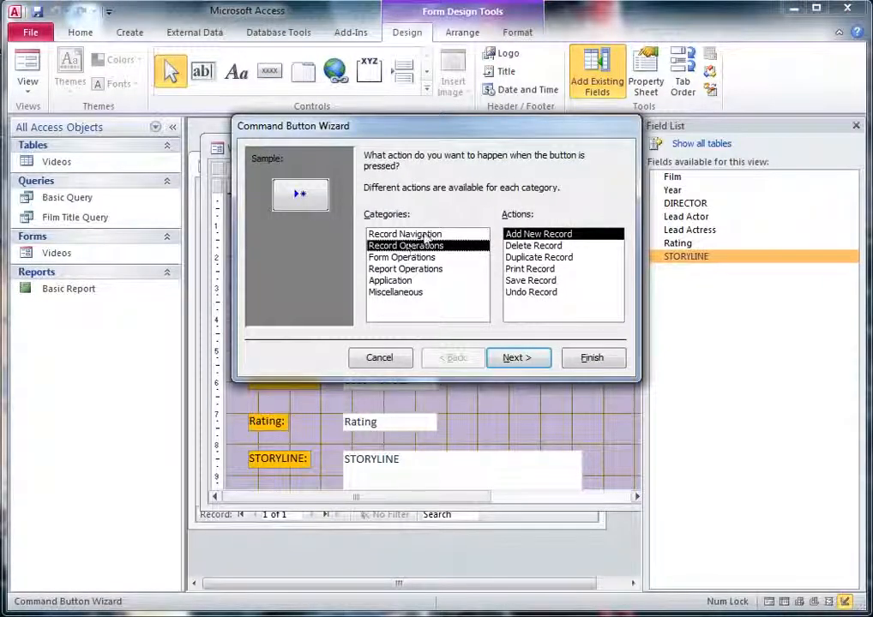
click(428, 235)
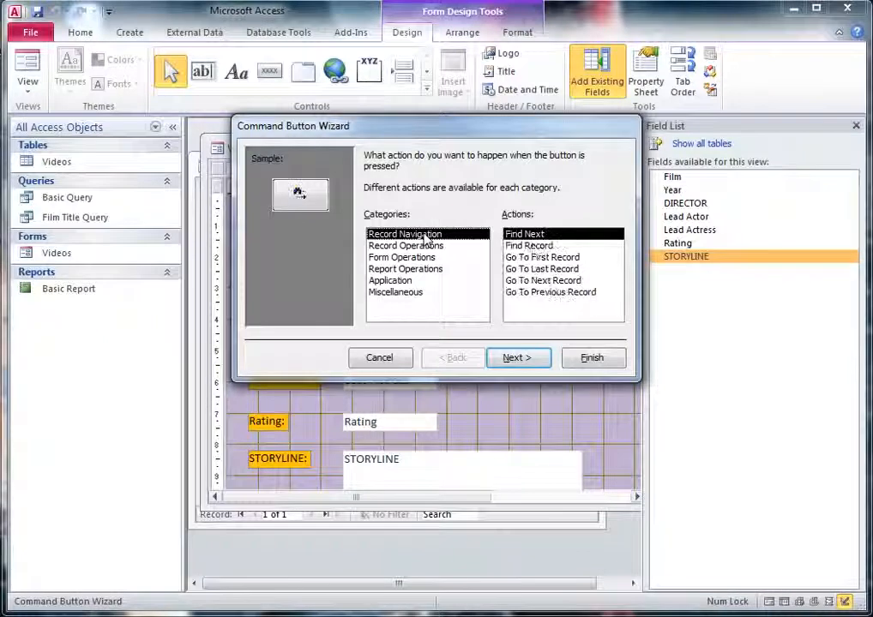
click(551, 283)
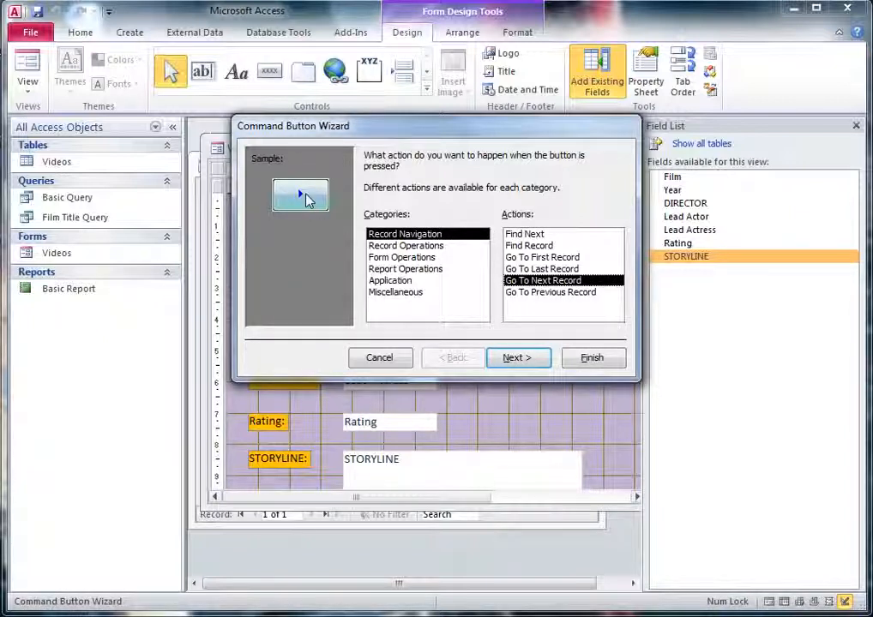
Step: Give the next-record button the Arrow Right picture and finish the wizard with the default name
click(542, 360)
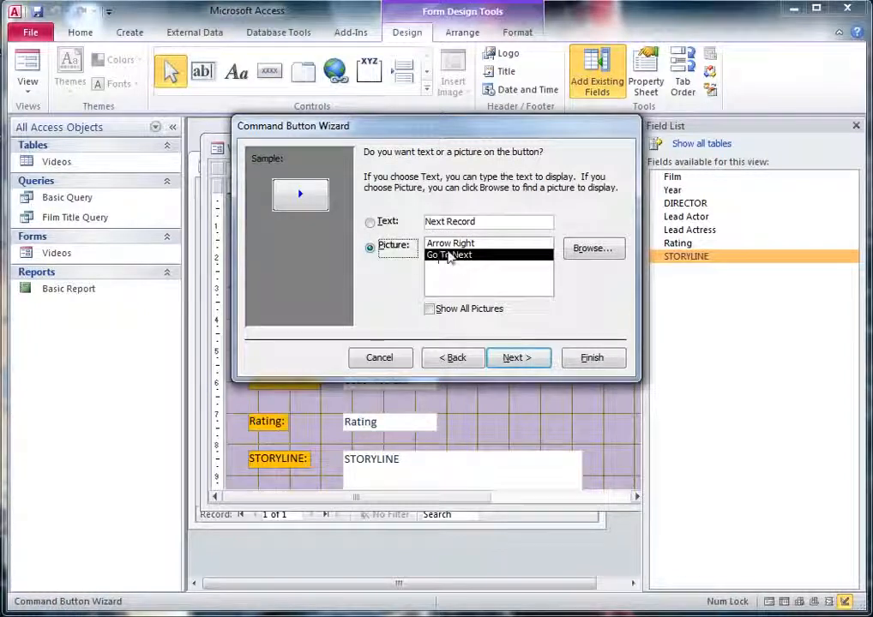
click(447, 244)
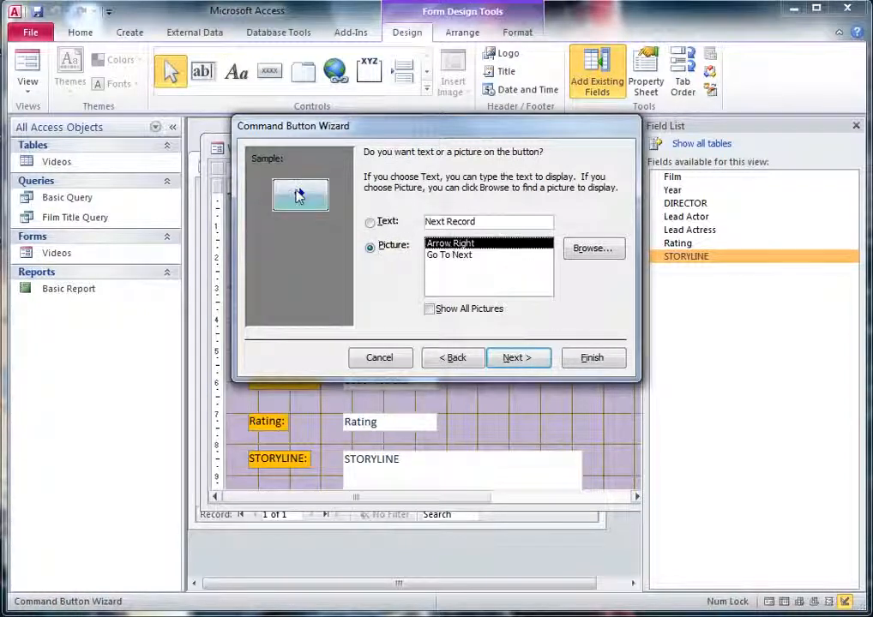
click(520, 359)
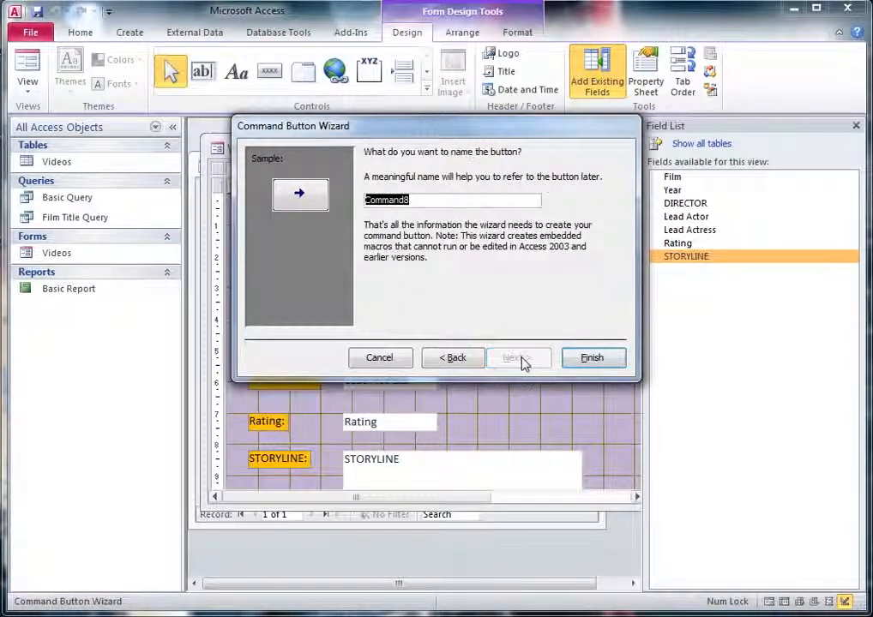
click(593, 361)
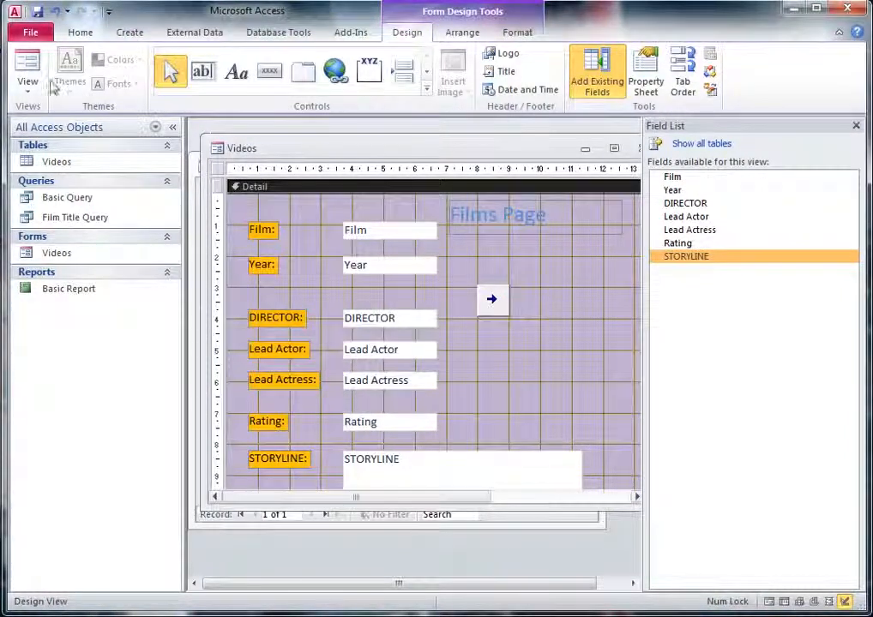
Step: Switch the Videos form to Form View and test the arrow button by advancing five records
click(28, 67)
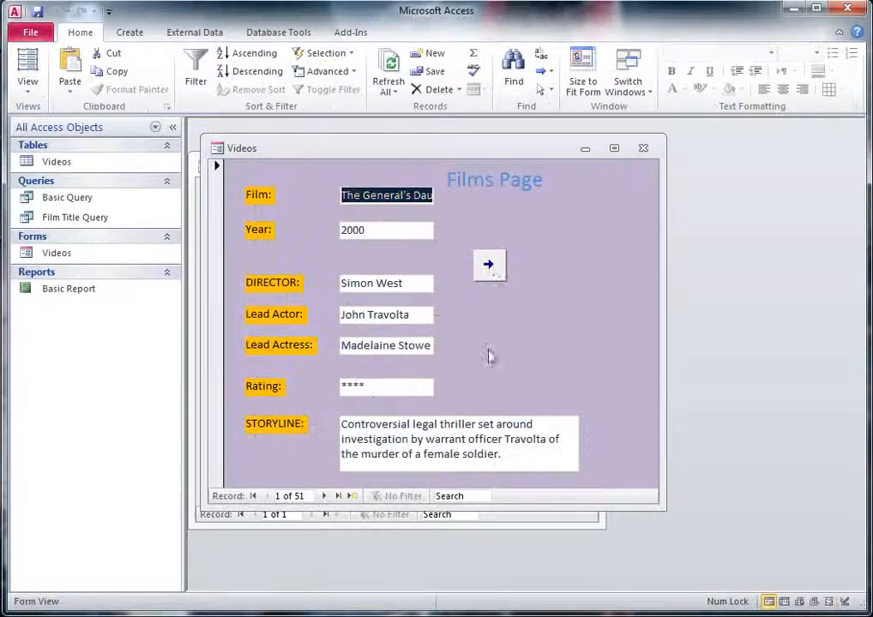
click(491, 268)
click(491, 268)
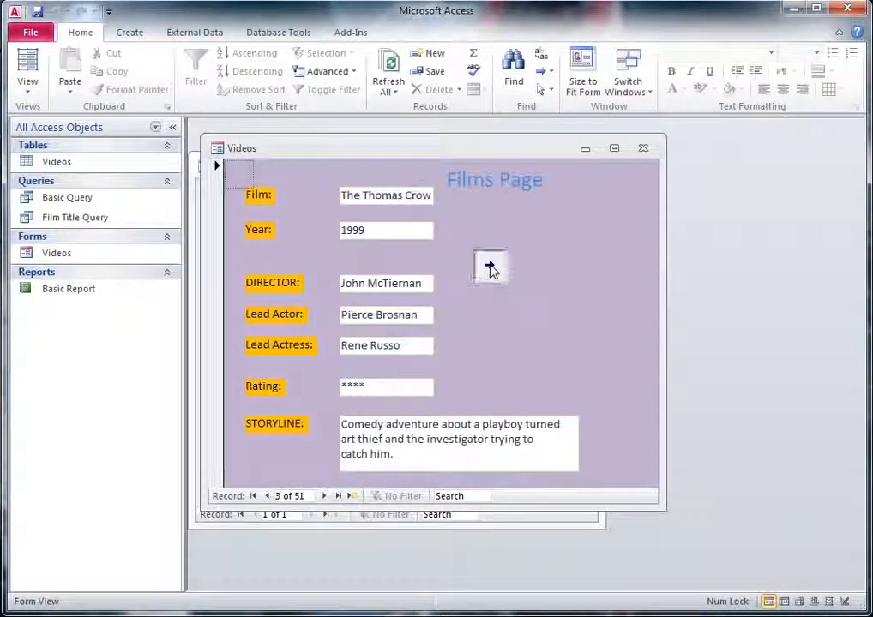
click(490, 267)
click(490, 267)
click(490, 267)
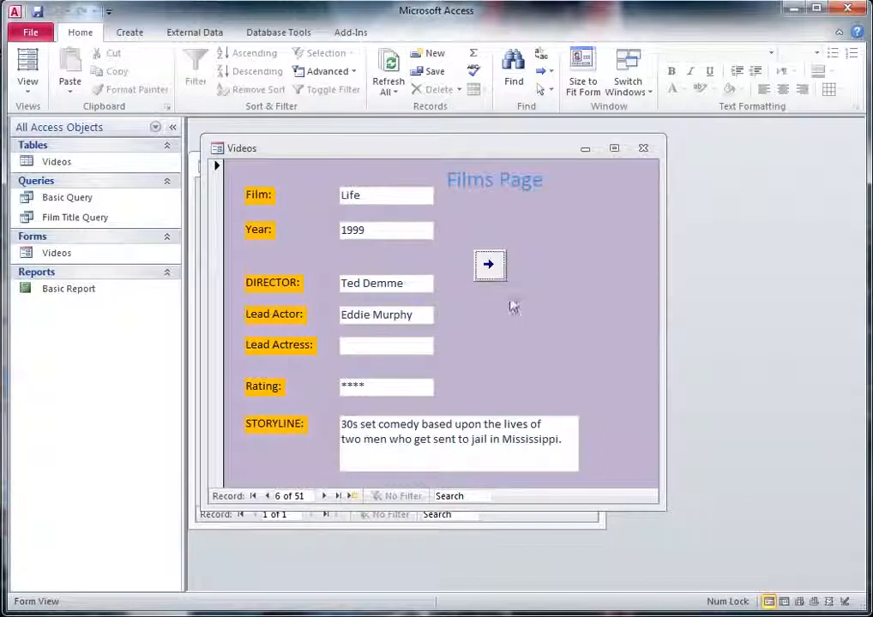
Step: Return the Videos form to Design View and draw a second command button below the arrow button with the Close Form action
click(27, 86)
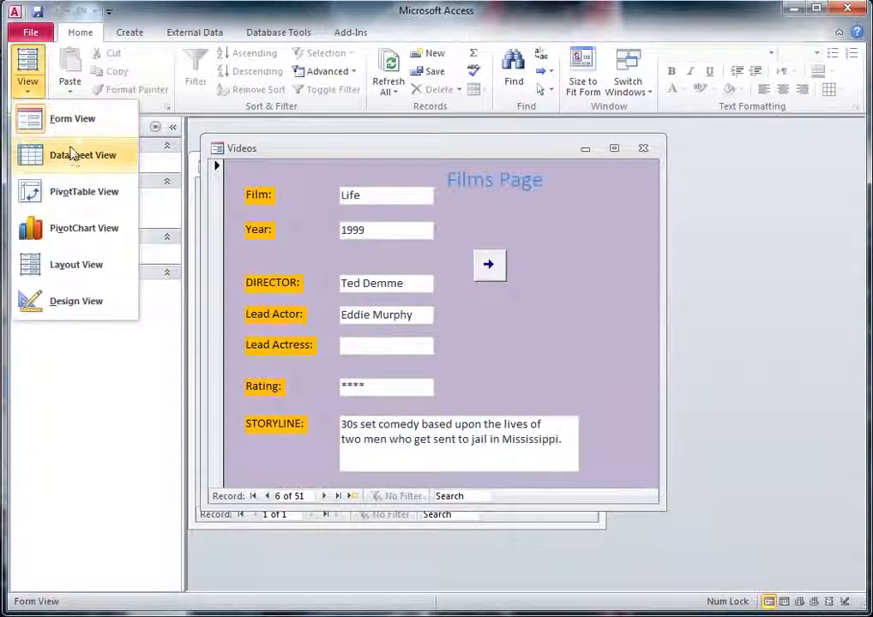
click(78, 301)
click(269, 71)
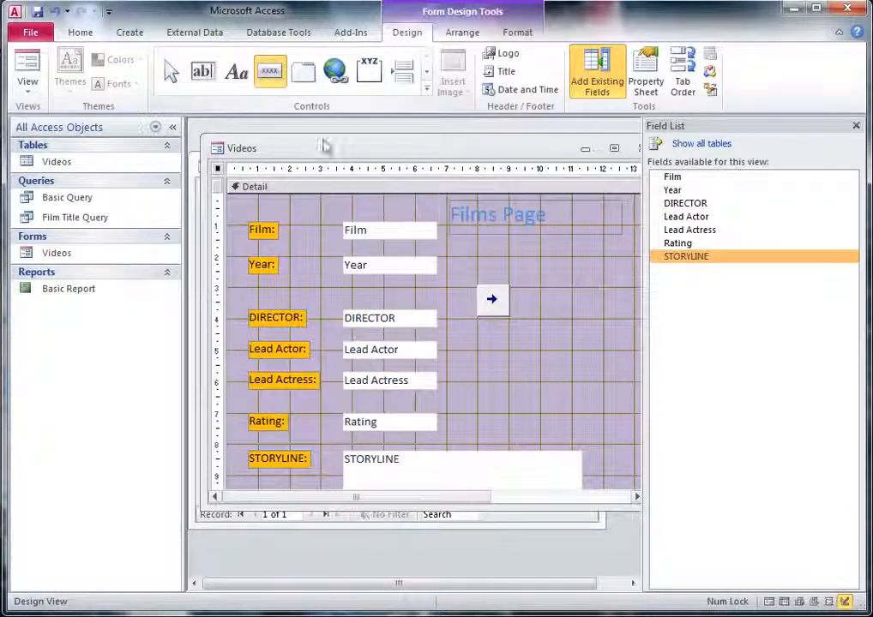
drag(525, 341, 587, 377)
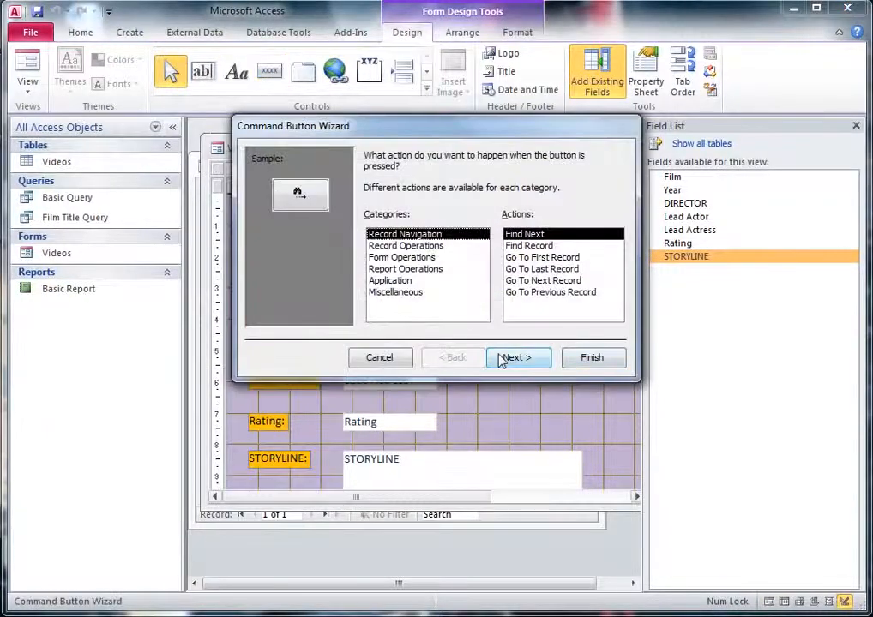
click(396, 292)
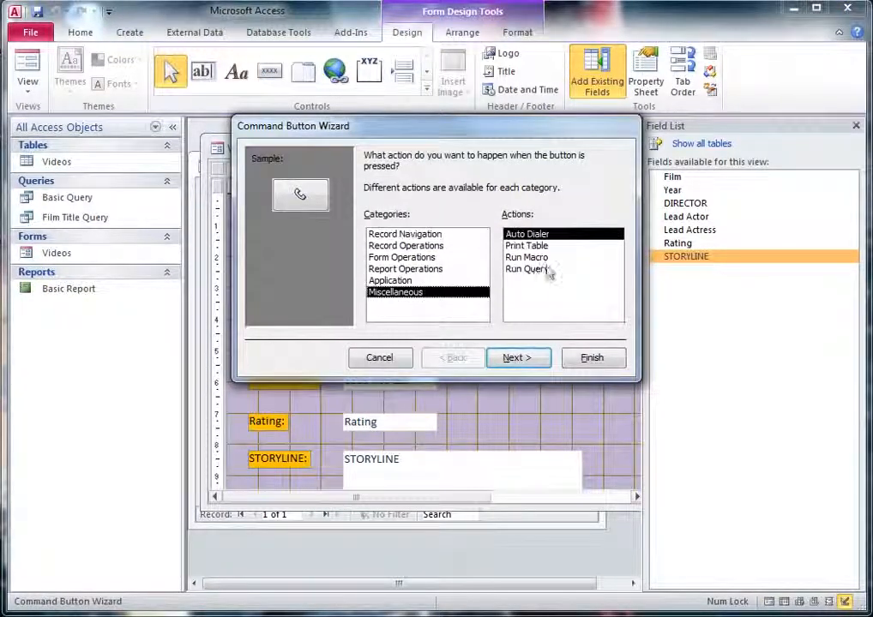
click(403, 282)
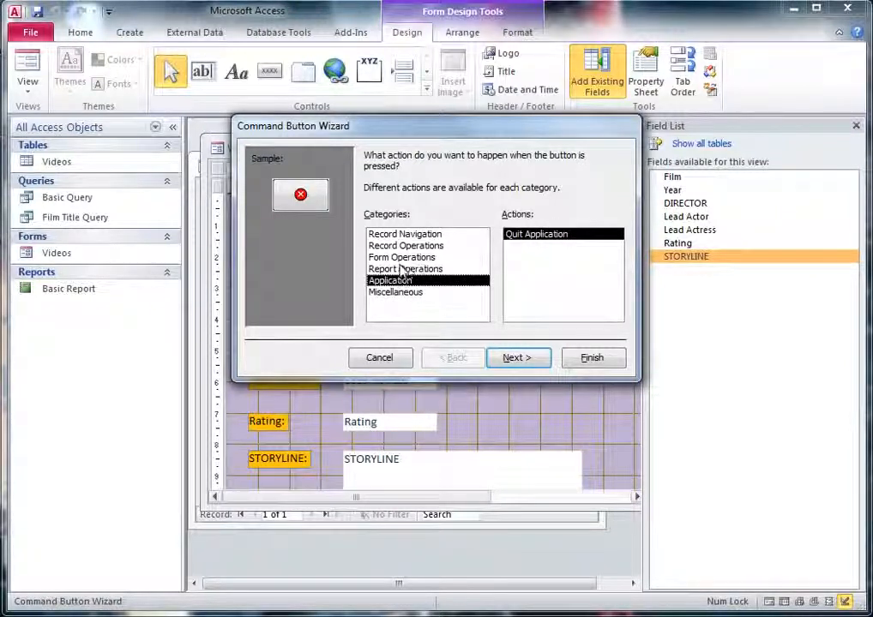
click(401, 258)
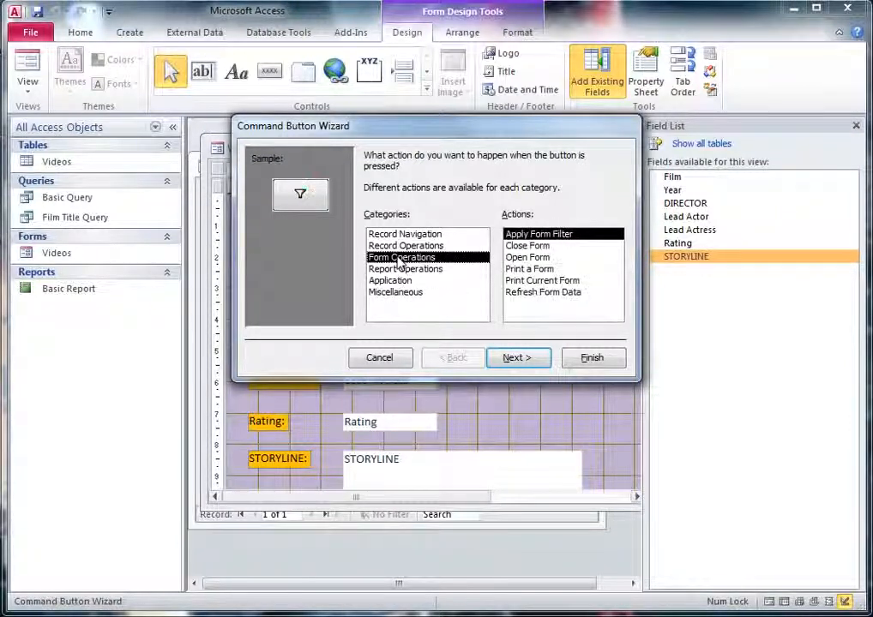
click(527, 247)
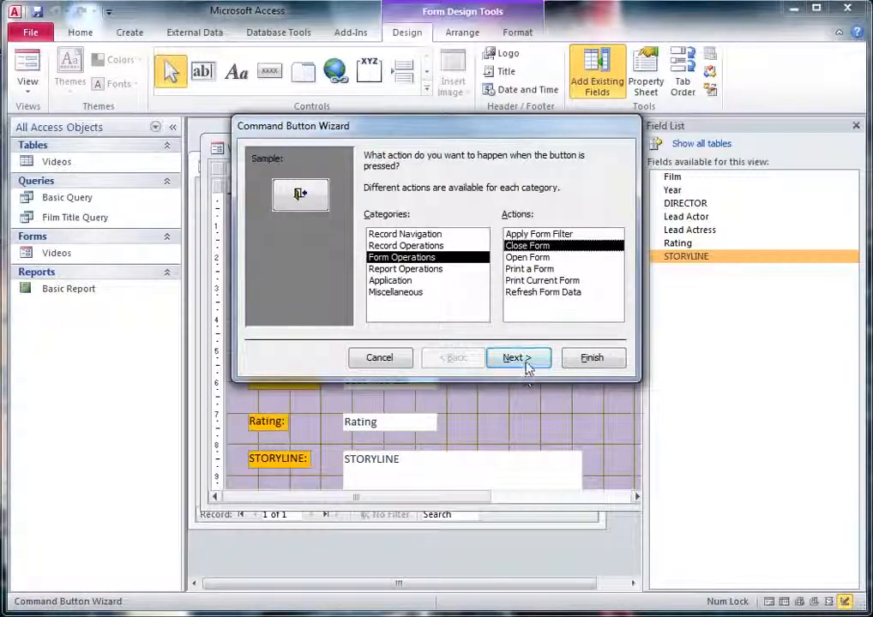
Step: Give the close button the Stop picture, finish with the default name and place it to the right of the arrow button
click(522, 358)
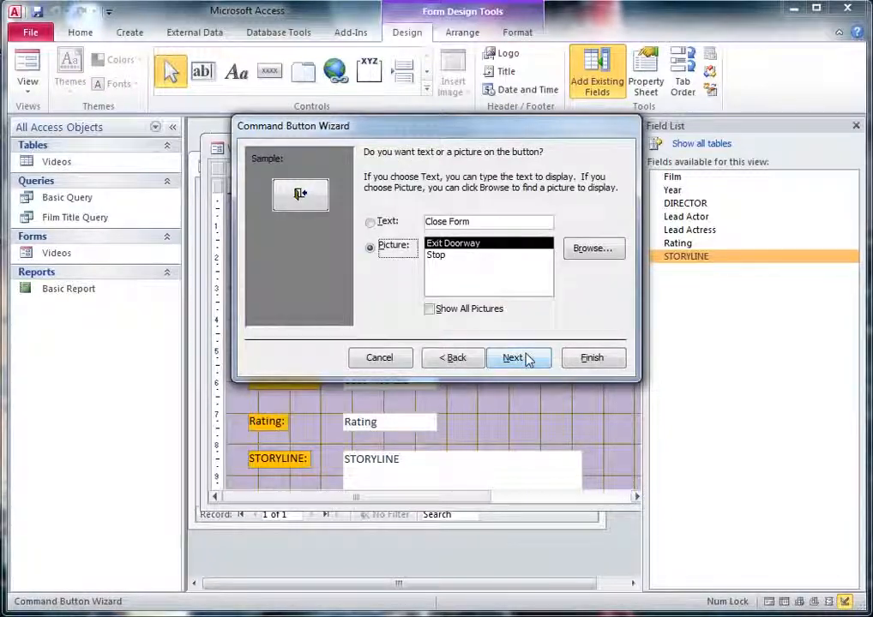
click(448, 255)
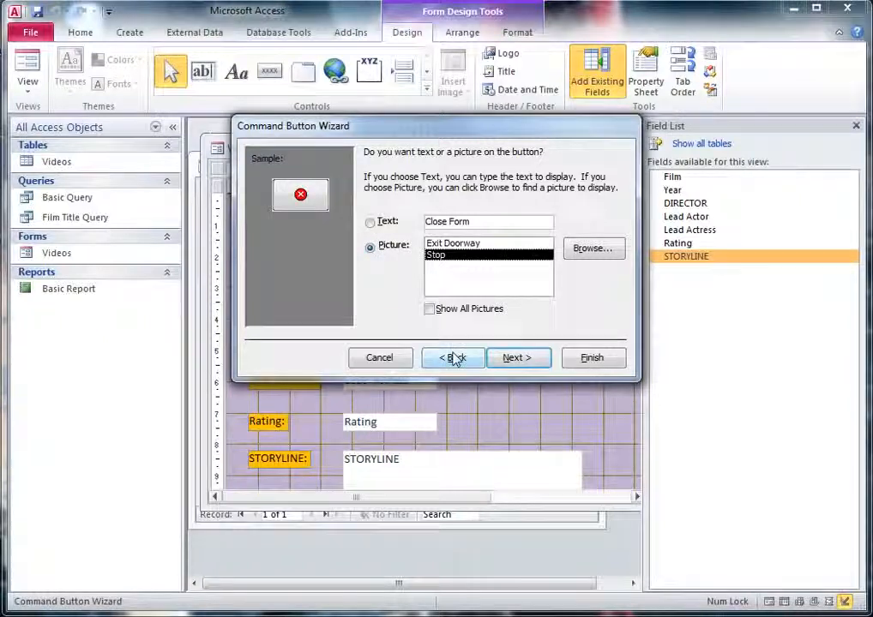
click(522, 357)
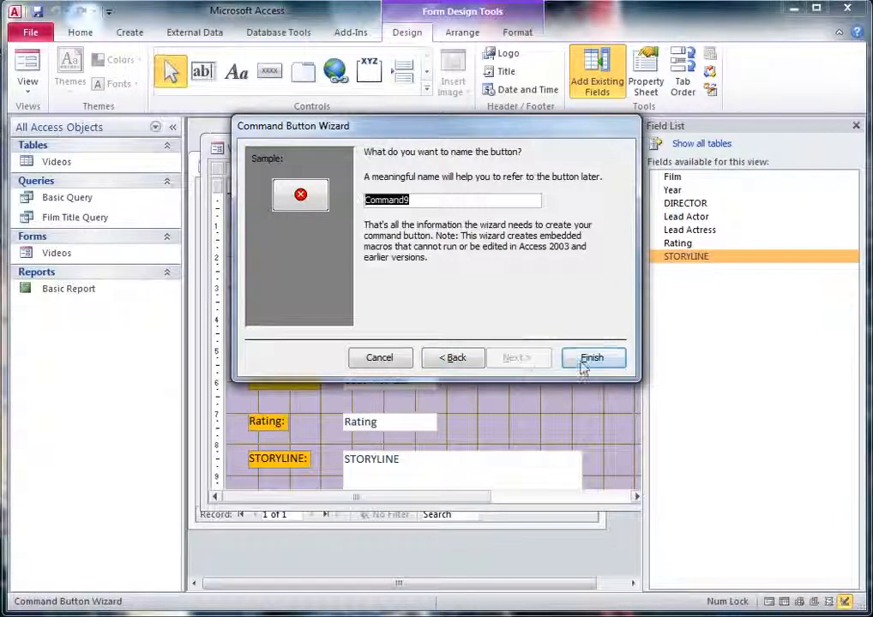
click(570, 361)
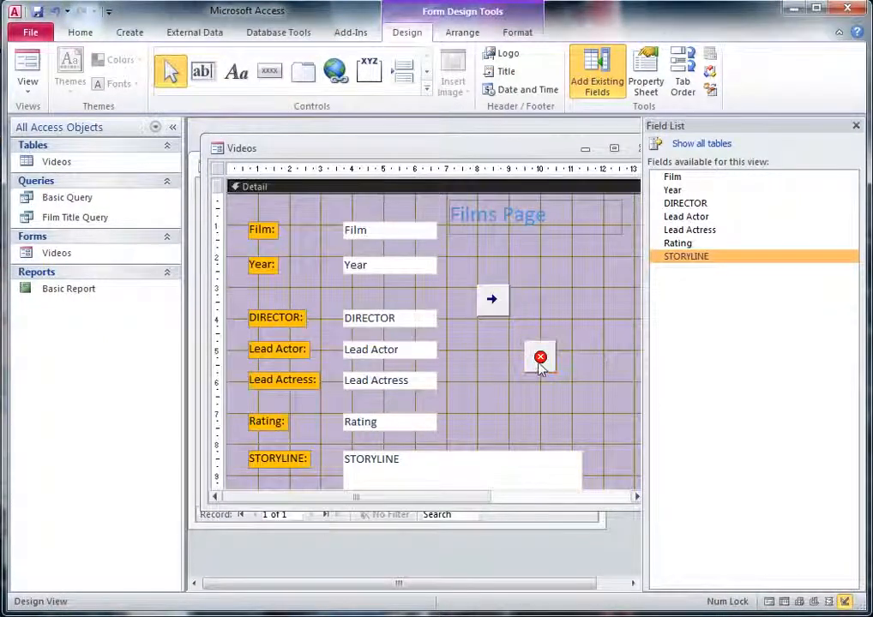
drag(540, 369, 566, 315)
click(525, 324)
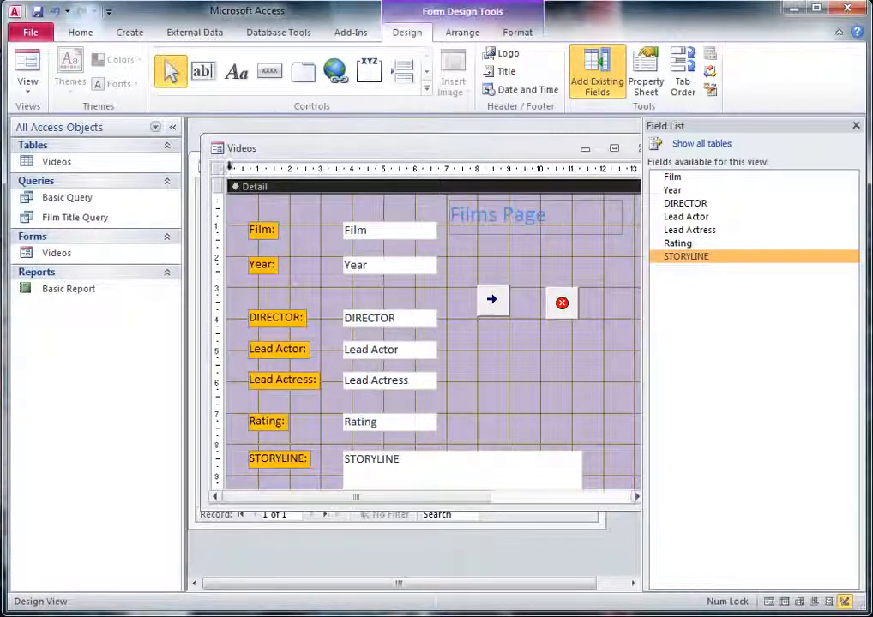
Step: Display the Videos form in Form View and advance two records with the arrow button
click(29, 66)
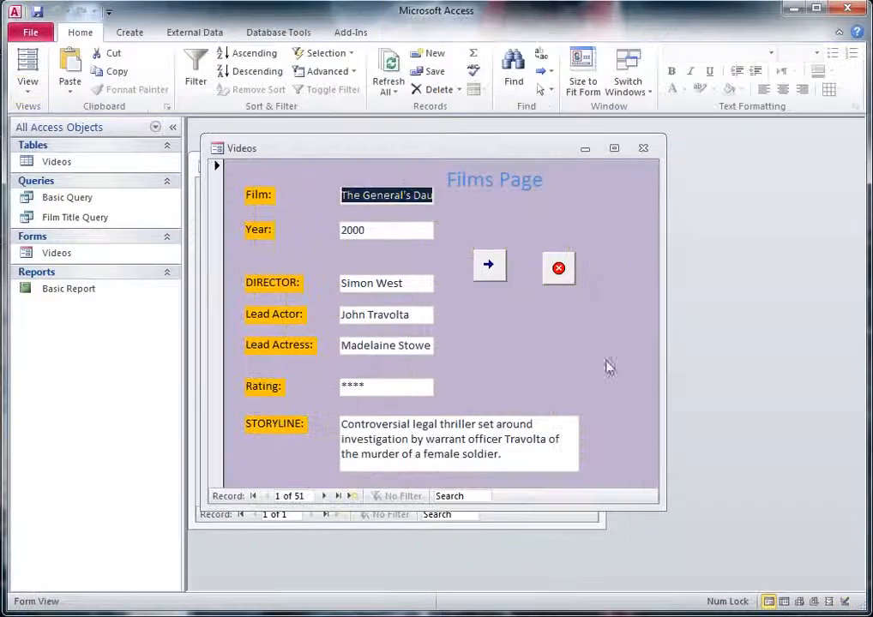
click(493, 269)
click(491, 266)
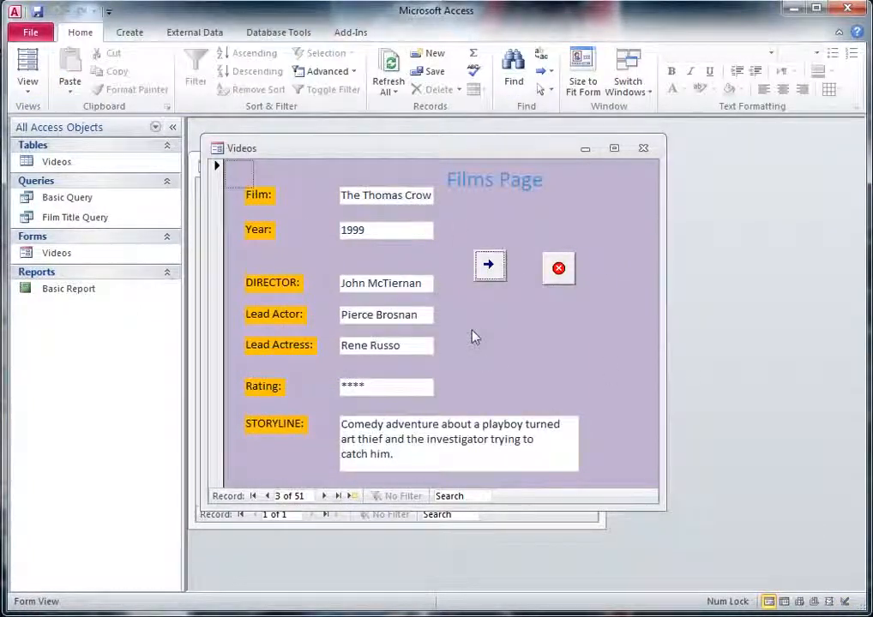
Step: Close the Videos form with its Stop button and save the changes to both forms, naming the new menu form MainMenu
click(559, 269)
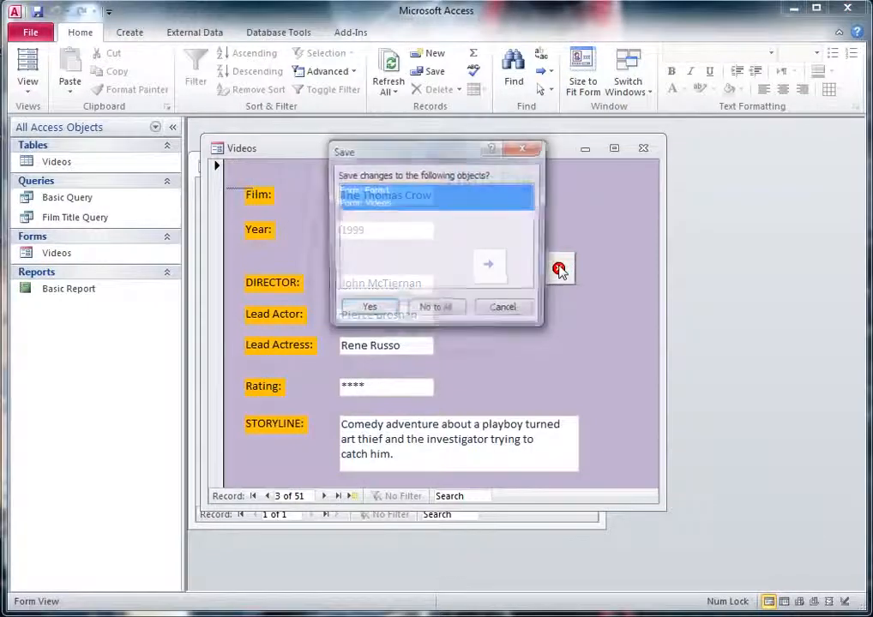
click(367, 312)
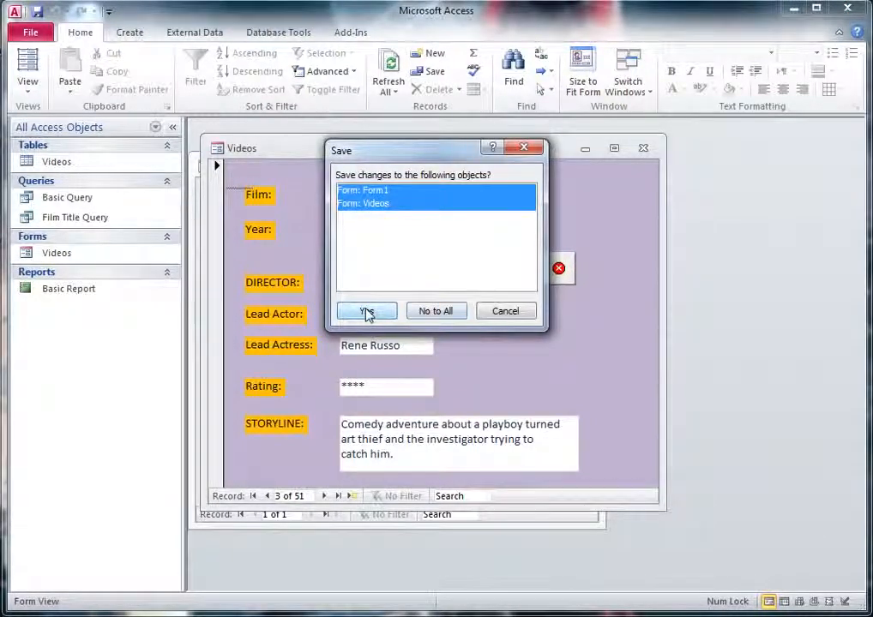
click(369, 315)
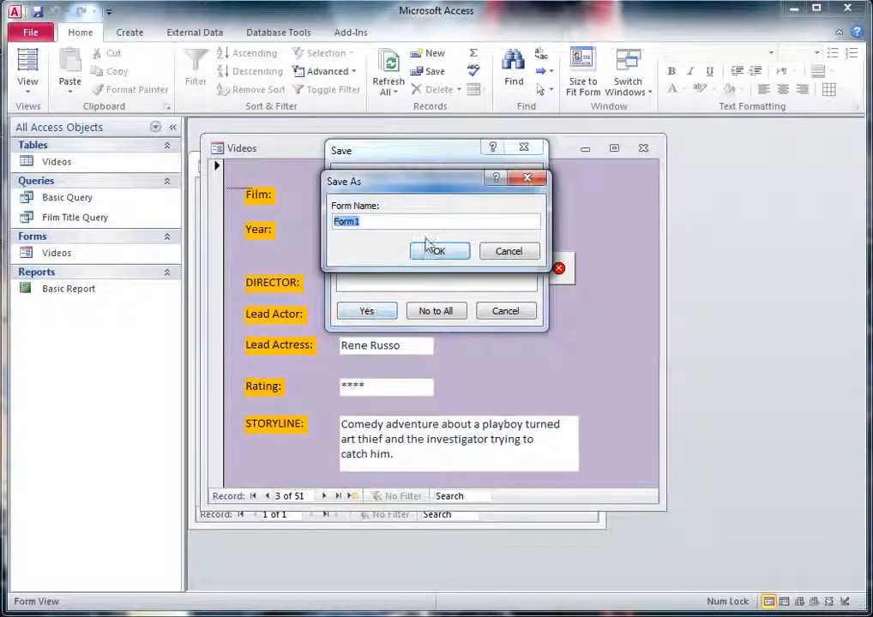
text(M)
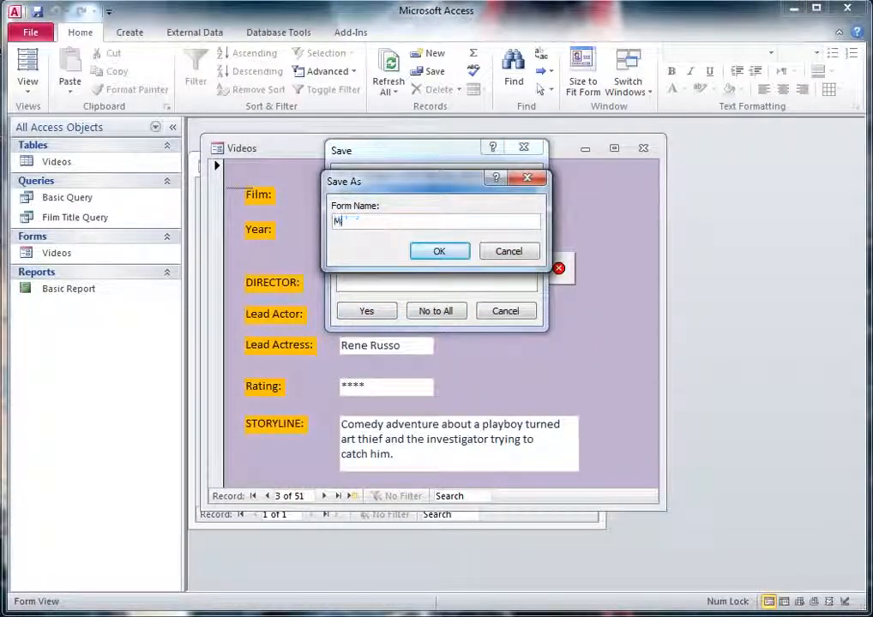
text(ainMenu)
click(439, 251)
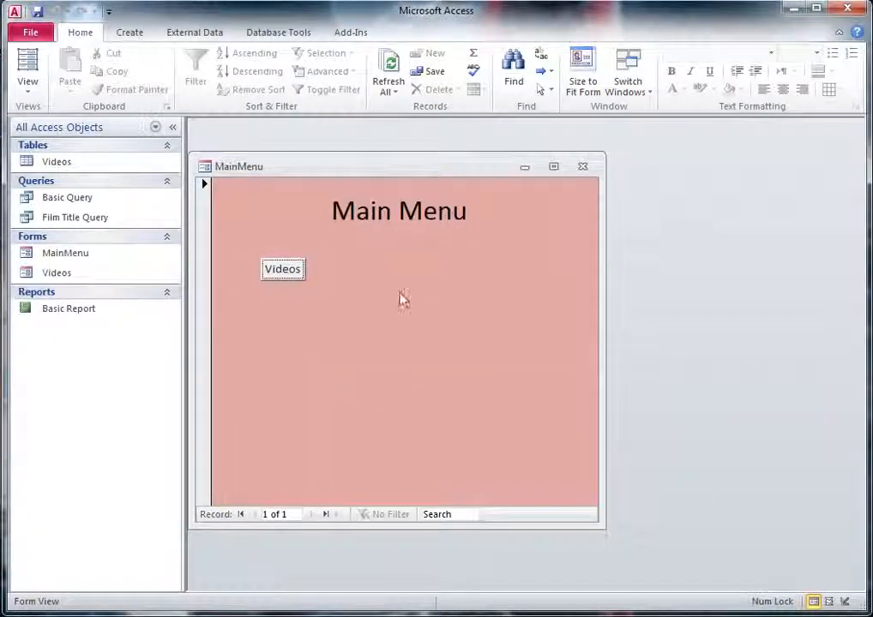
Step: Shift the MainMenu window to the right, open the Videos form with its button and nudge that form's window upward
drag(428, 176, 501, 168)
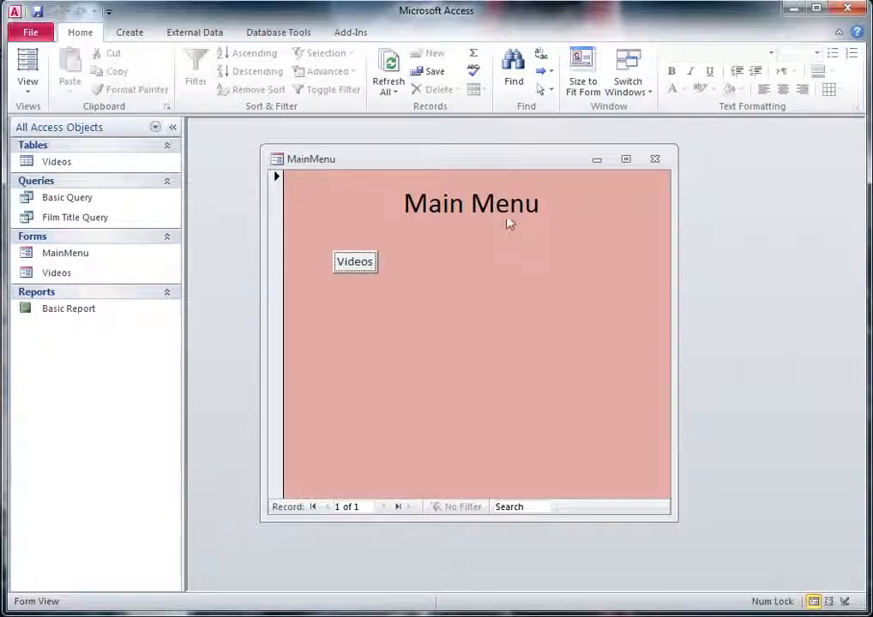
click(359, 262)
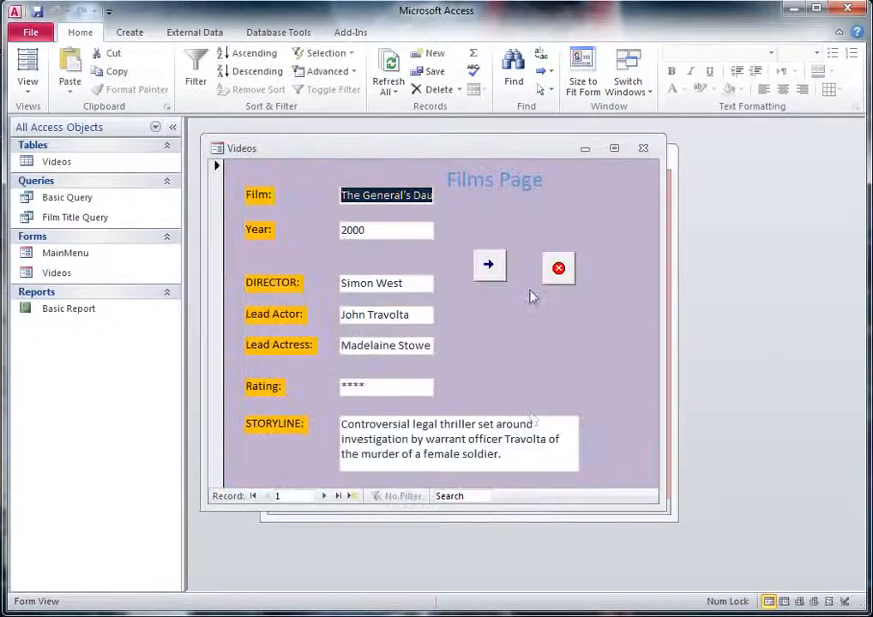
mouse_move(442, 159)
mouse_down()
mouse_move(526, 151)
mouse_move(443, 150)
mouse_up()
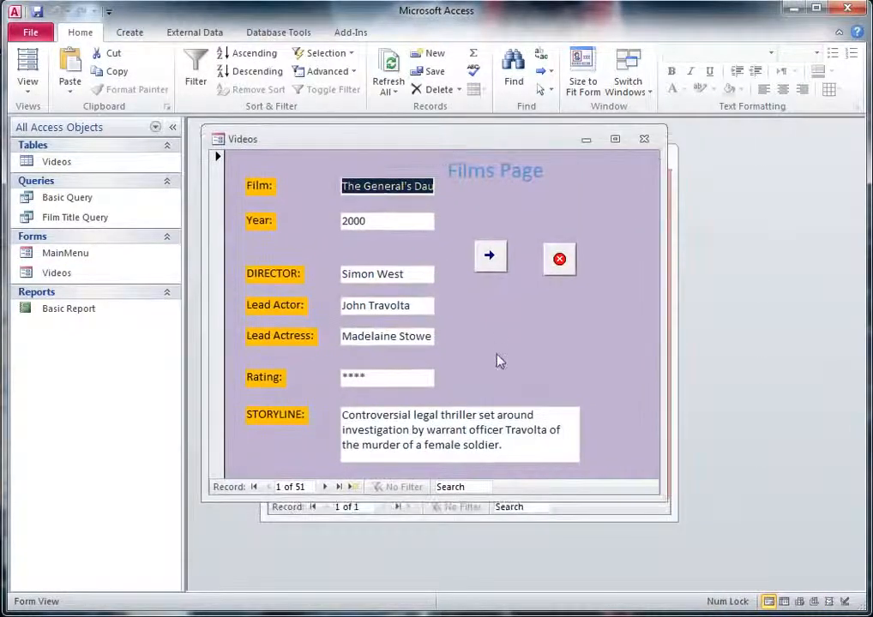
Step: Test the Videos form's buttons by advancing two records and closing the form to return to MainMenu
click(489, 255)
click(488, 256)
click(560, 262)
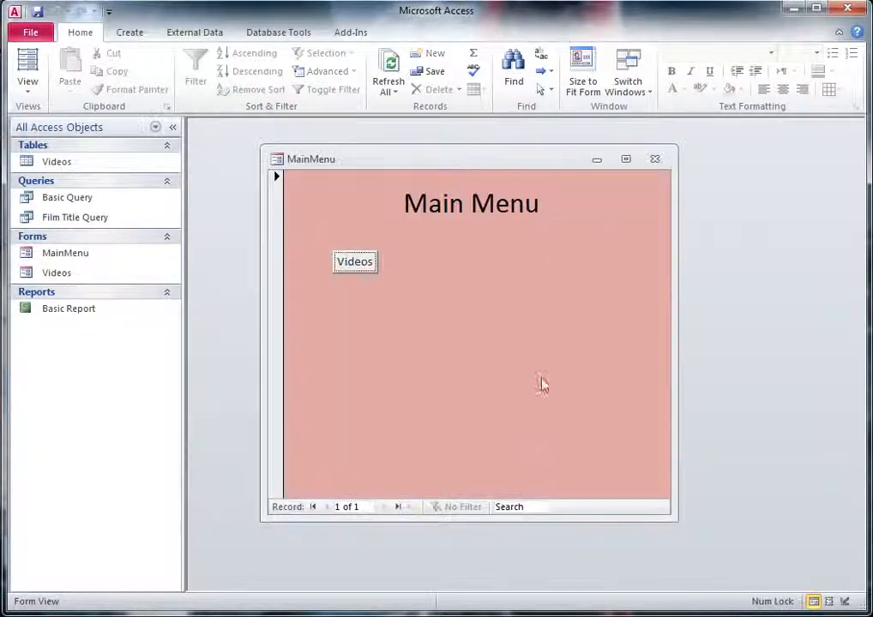